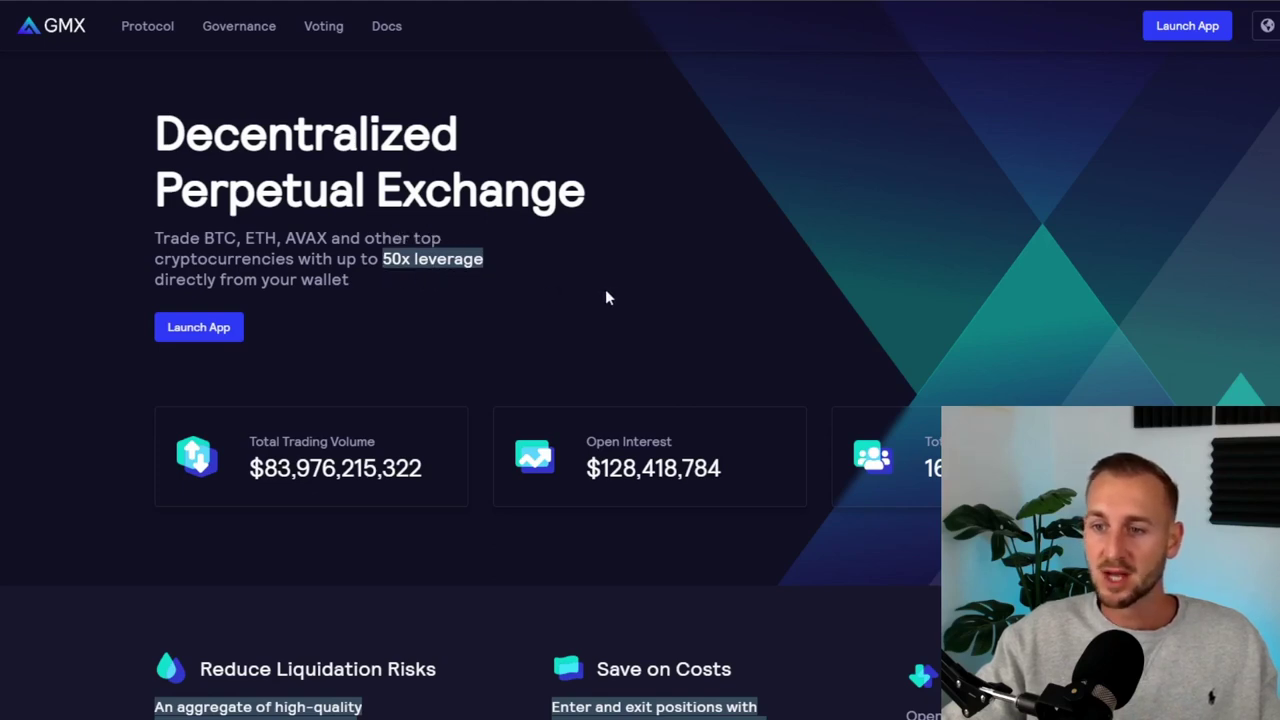
Read through the GMX homepage's usage statistics, feature descriptions and supported networks
{"action": "scroll", "coordinate": [741, 201], "scroll_direction": "down", "scroll_amount": 1}
{"action": "scroll", "coordinate": [741, 201], "scroll_direction": "down", "scroll_amount": 3}
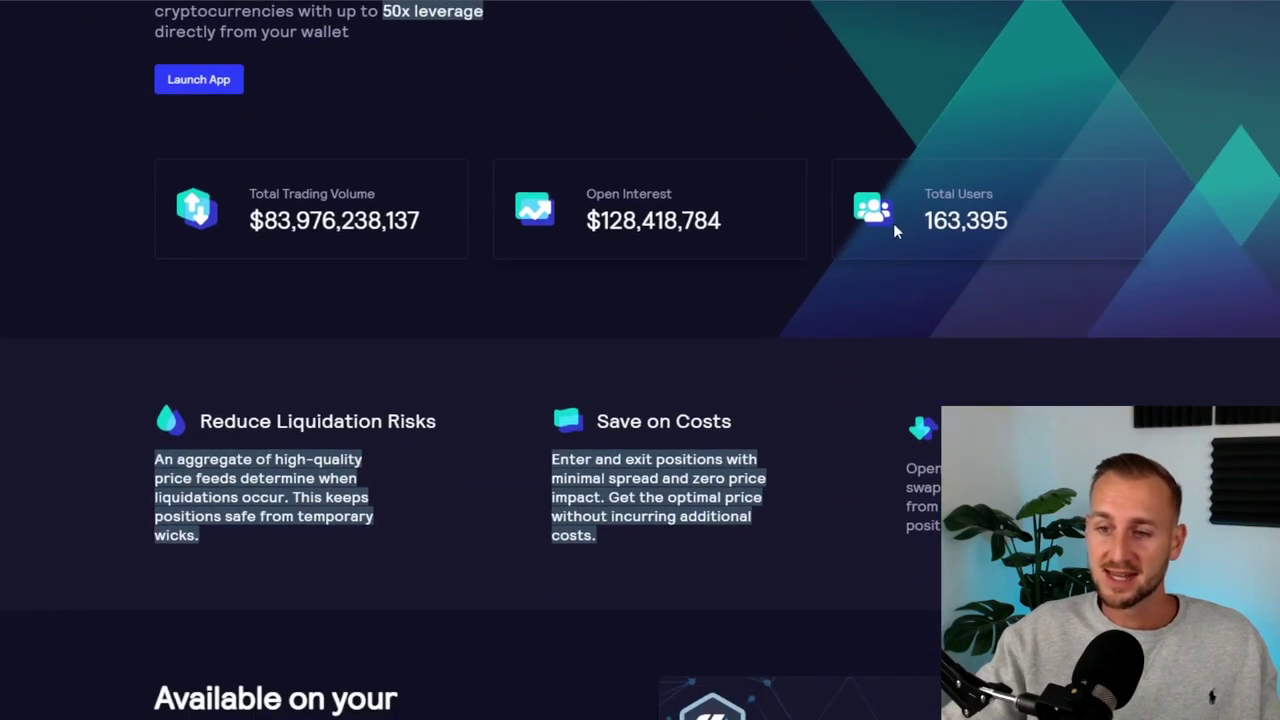
{"action": "scroll", "coordinate": [860, 233], "scroll_direction": "down", "scroll_amount": 2}
{"action": "scroll", "coordinate": [852, 238], "scroll_direction": "down", "scroll_amount": 1}
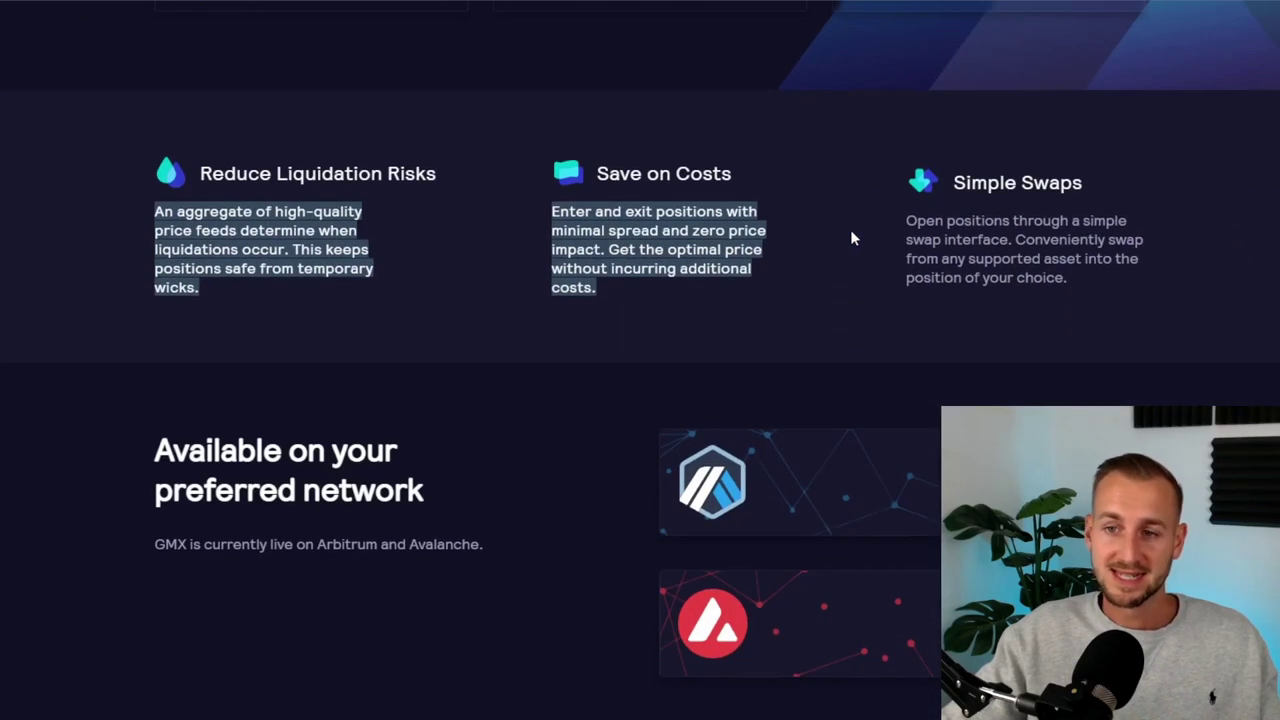
{"action": "left_click", "coordinate": [291, 290]}
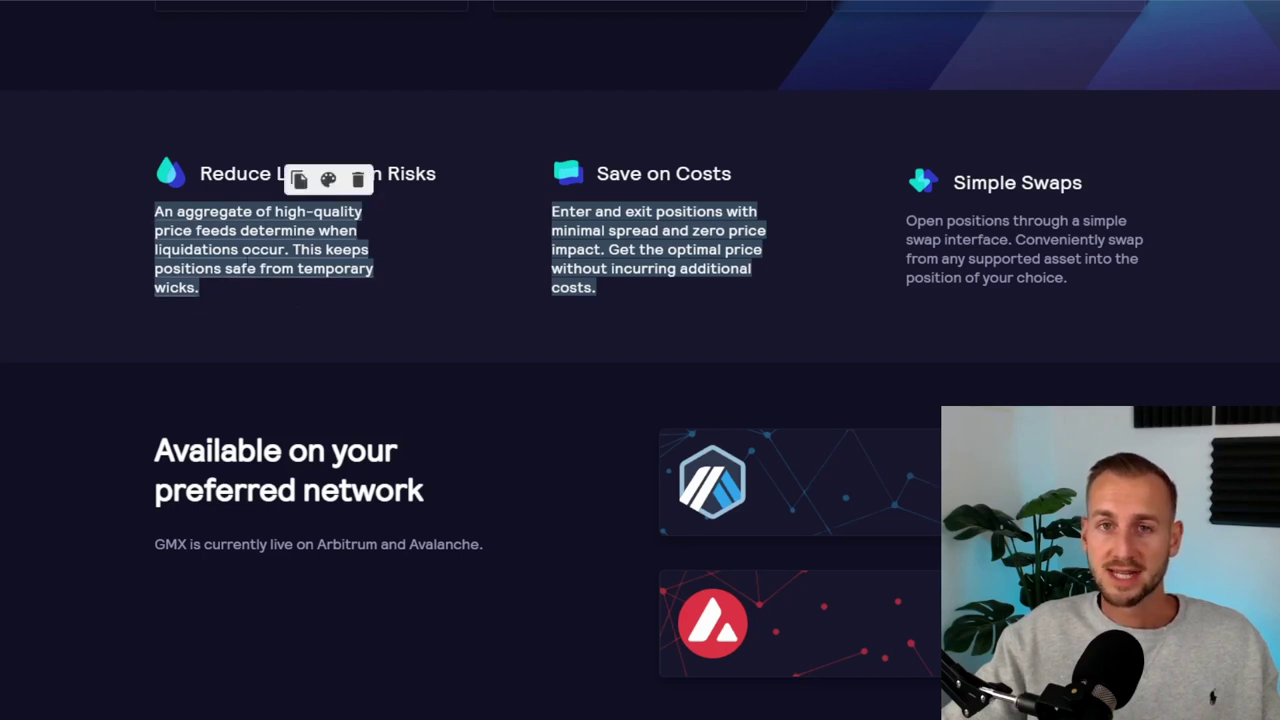
{"action": "left_click", "coordinate": [279, 287]}
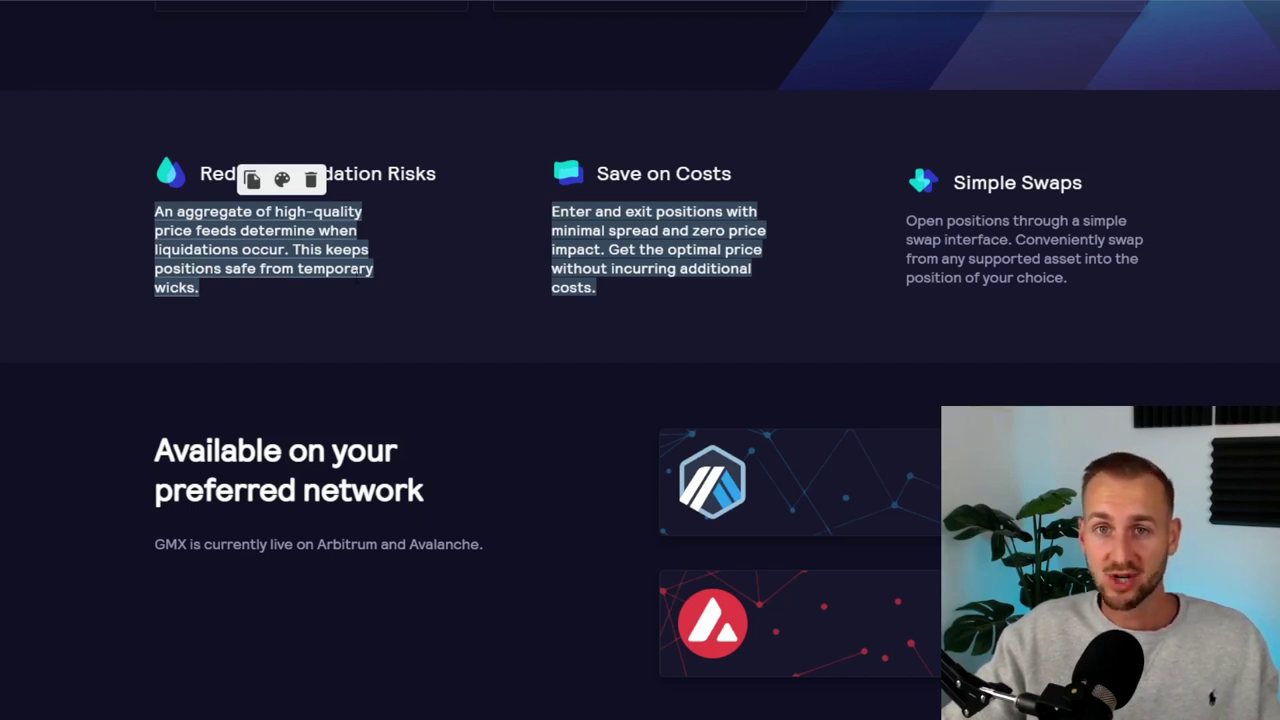
{"action": "left_click", "coordinate": [623, 293]}
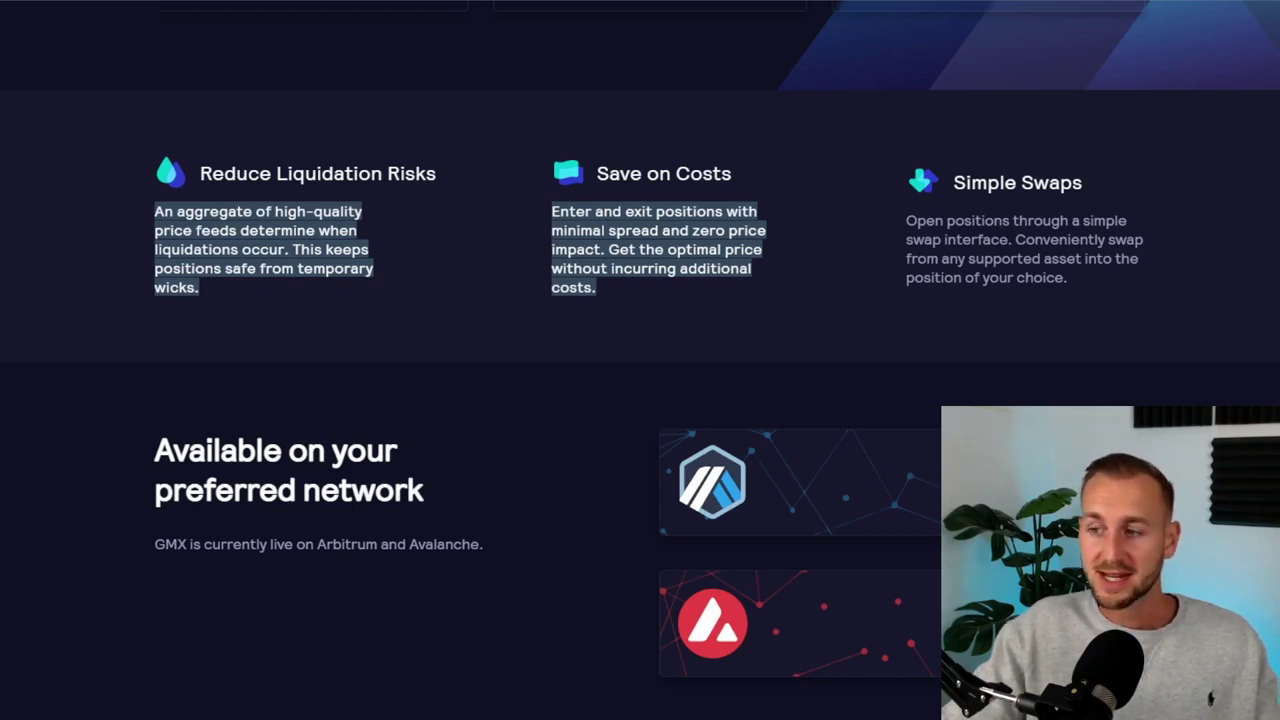
{"action": "scroll", "coordinate": [934, 244], "scroll_direction": "down", "scroll_amount": 2}
{"action": "scroll", "coordinate": [980, 249], "scroll_direction": "down", "scroll_amount": 1}
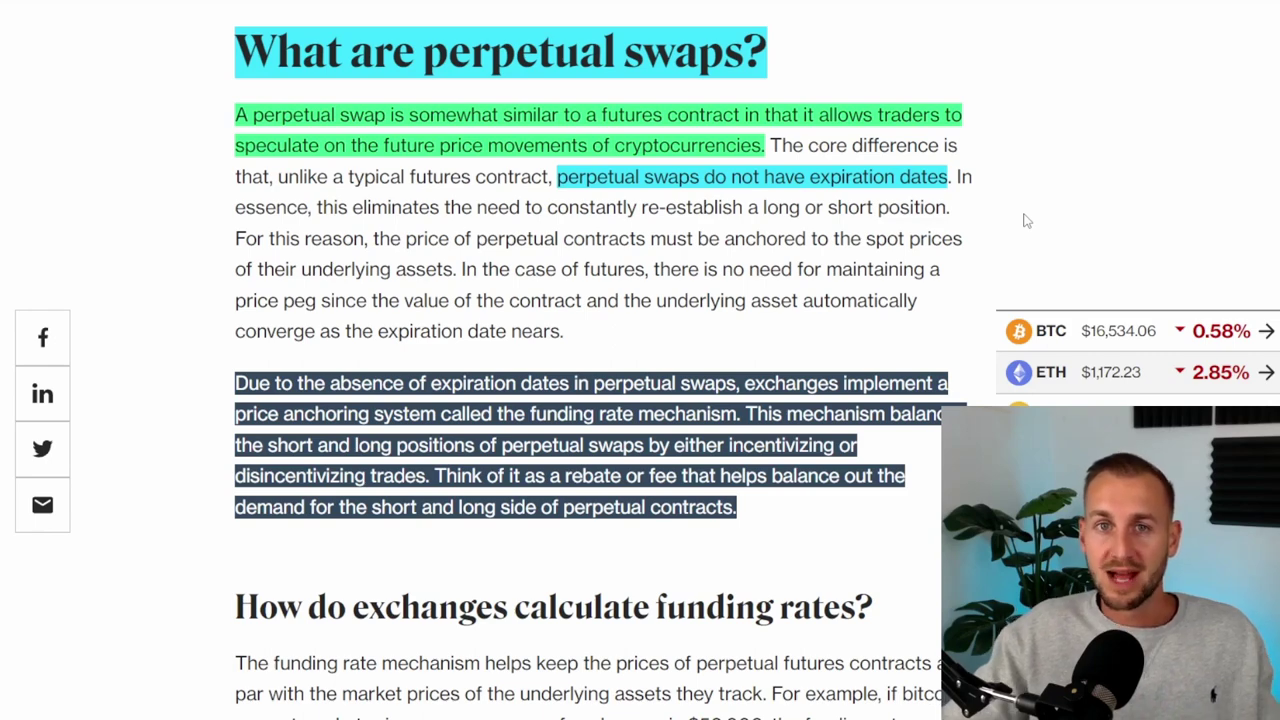
Browse the bridges listed on the Arbitrum One portal, open the Arbitrum token bridge and connect the wallet to it
{"action": "mouse_move", "coordinate": [762, 505]}
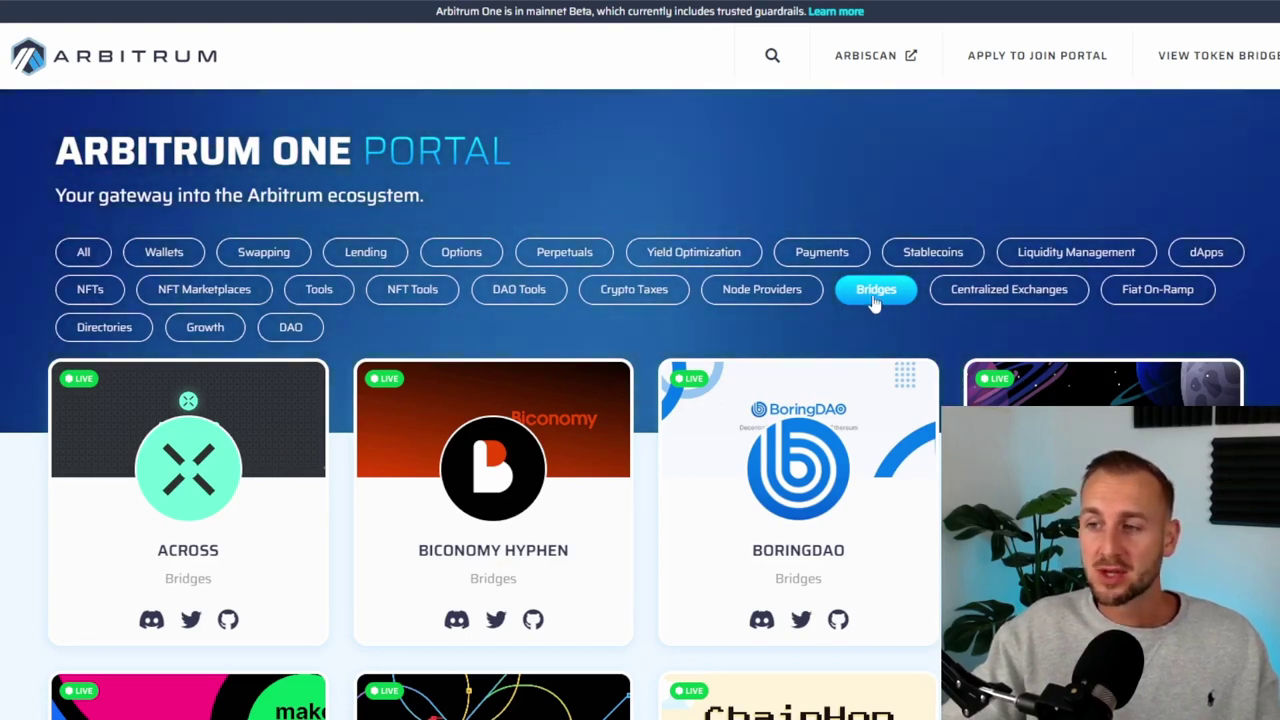
{"action": "scroll", "coordinate": [707, 216], "scroll_direction": "down", "scroll_amount": 5}
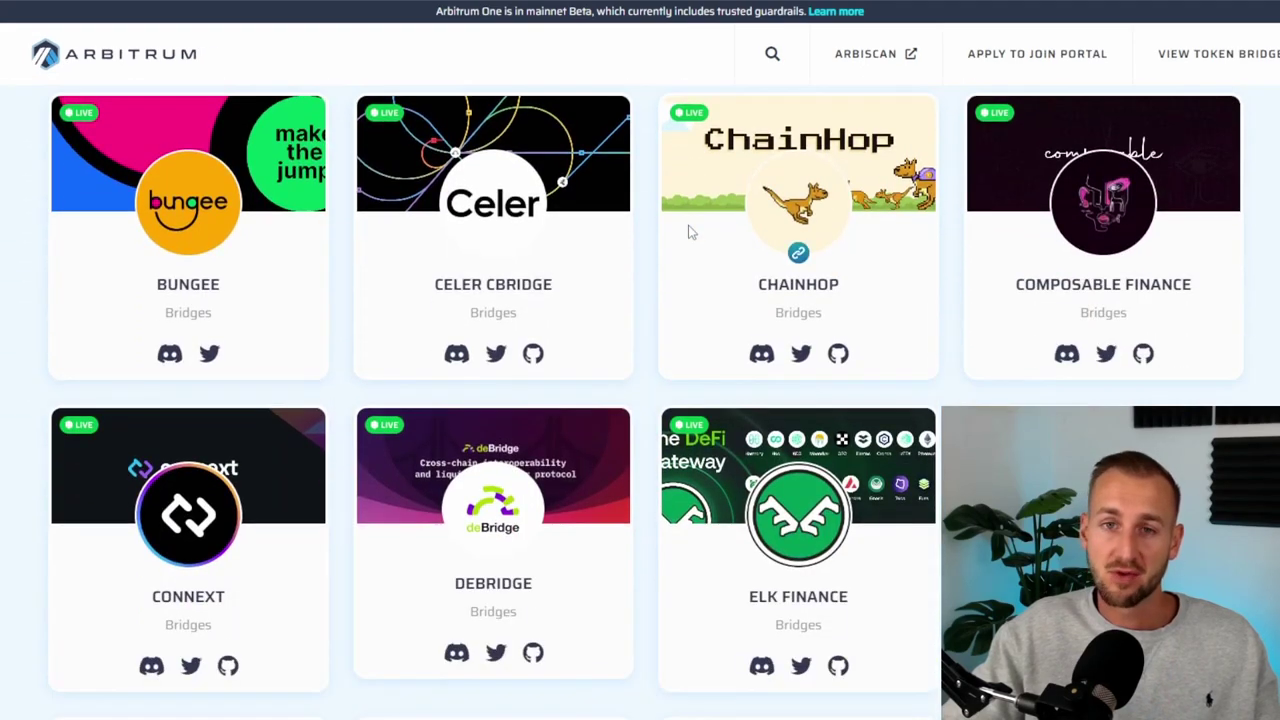
{"action": "scroll", "coordinate": [688, 232], "scroll_direction": "down", "scroll_amount": 3}
{"action": "scroll", "coordinate": [688, 232], "scroll_direction": "down", "scroll_amount": 4}
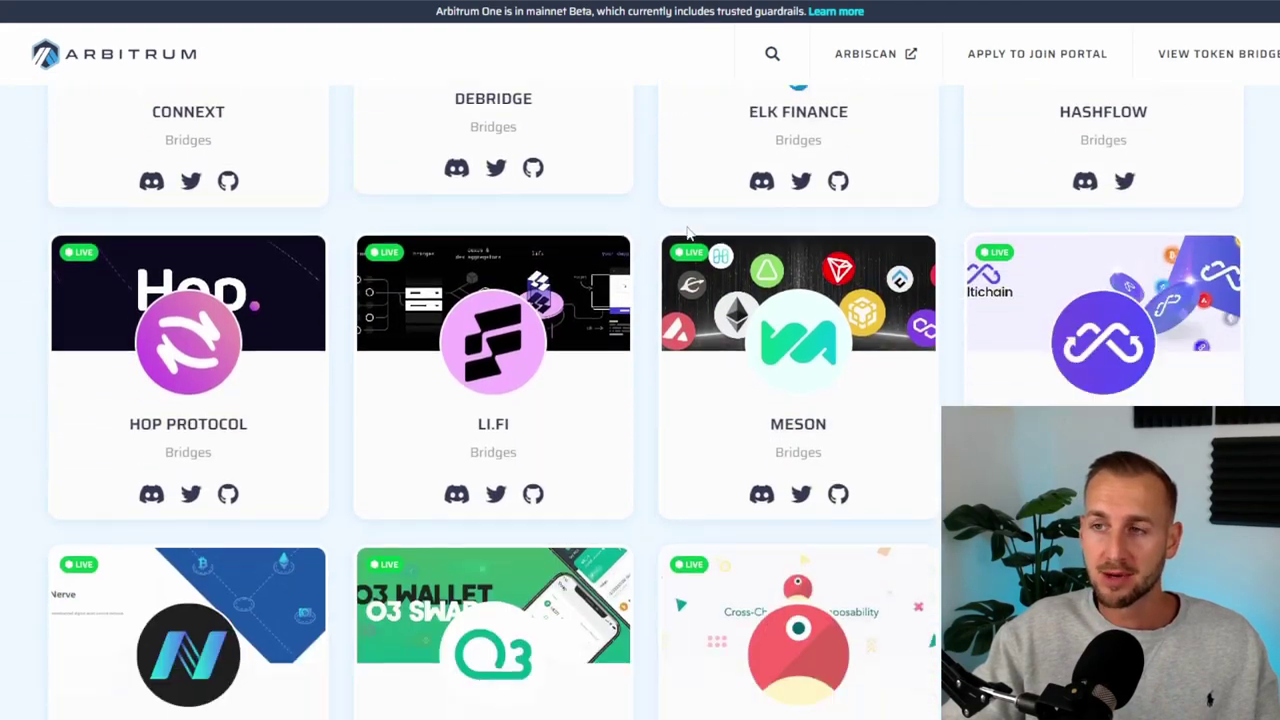
{"action": "scroll", "coordinate": [682, 234], "scroll_direction": "up", "scroll_amount": 13}
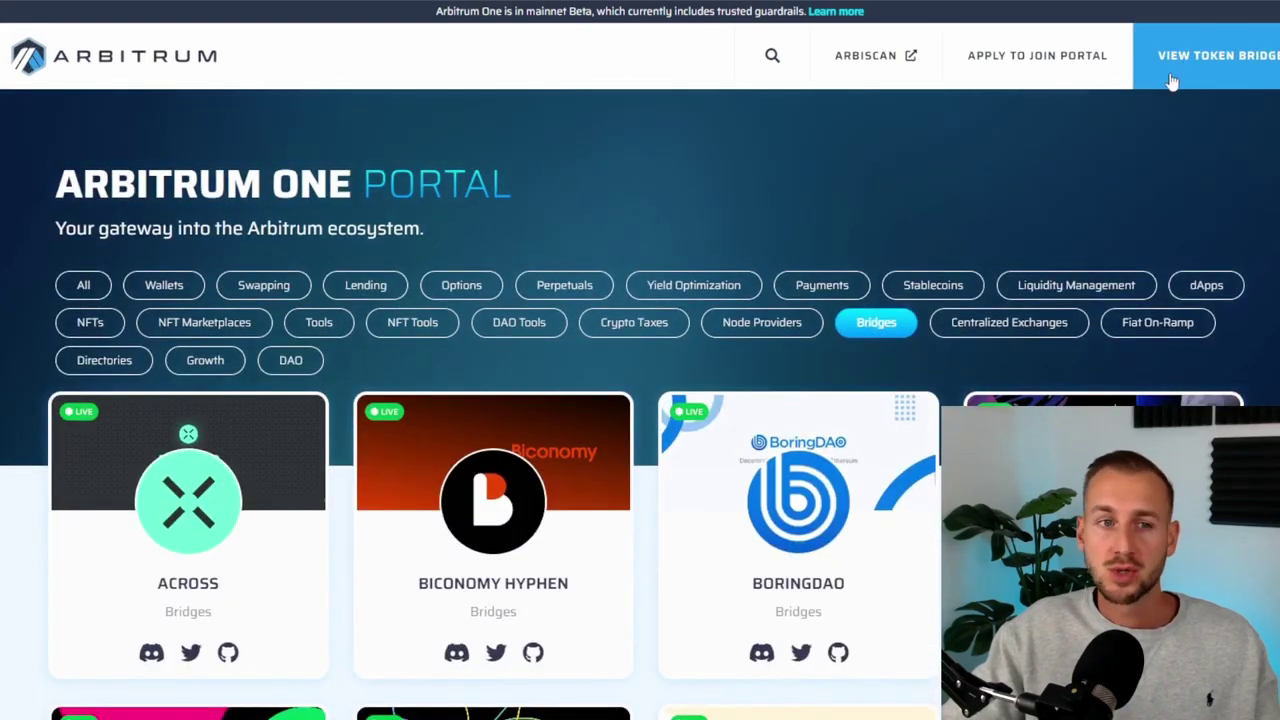
{"action": "left_click", "coordinate": [1169, 86]}
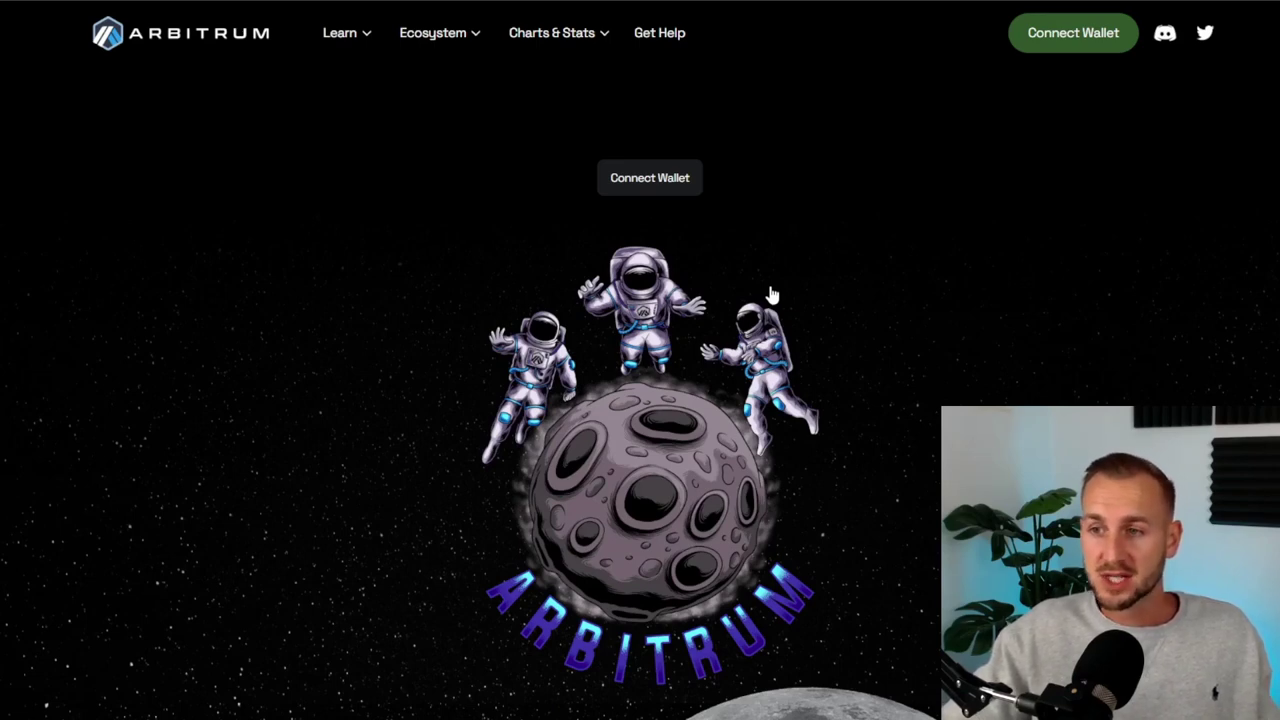
{"action": "left_click", "coordinate": [650, 178]}
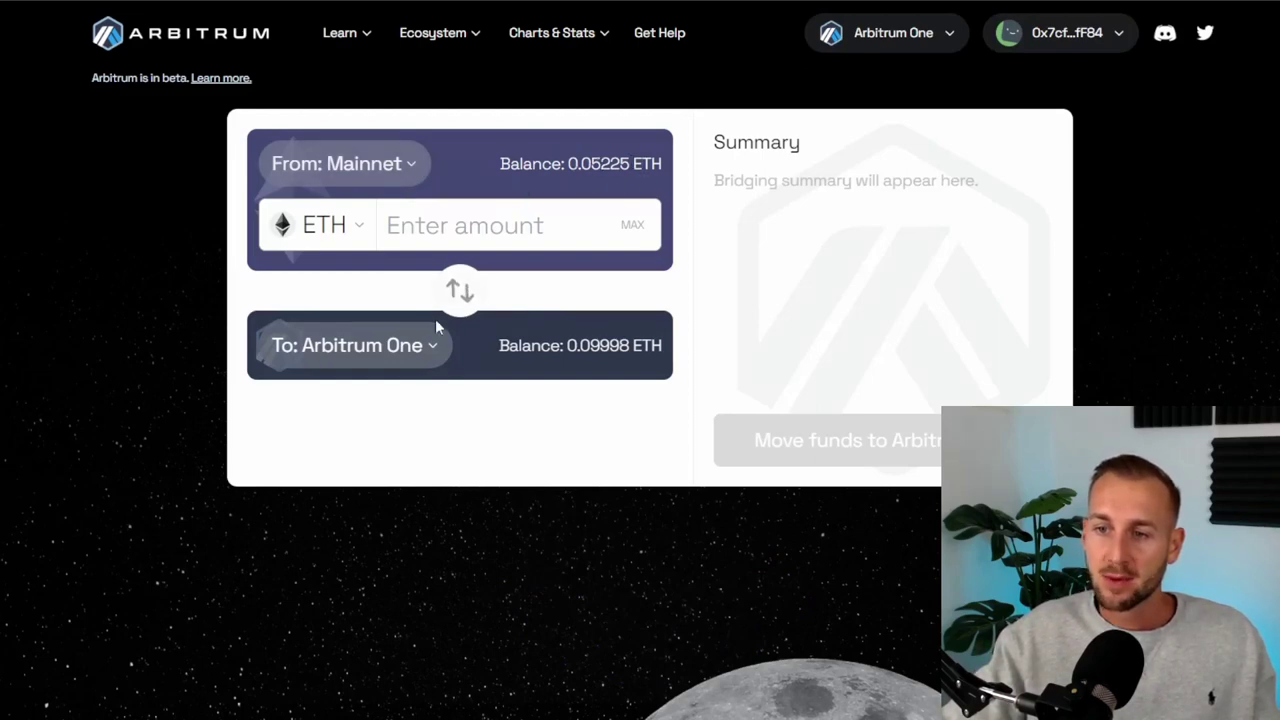
Bridge 0.02 ETH from Mainnet to Arbitrum One and approve the transaction in the wallet
{"action": "left_click", "coordinate": [430, 345]}
{"action": "left_click", "coordinate": [430, 347]}
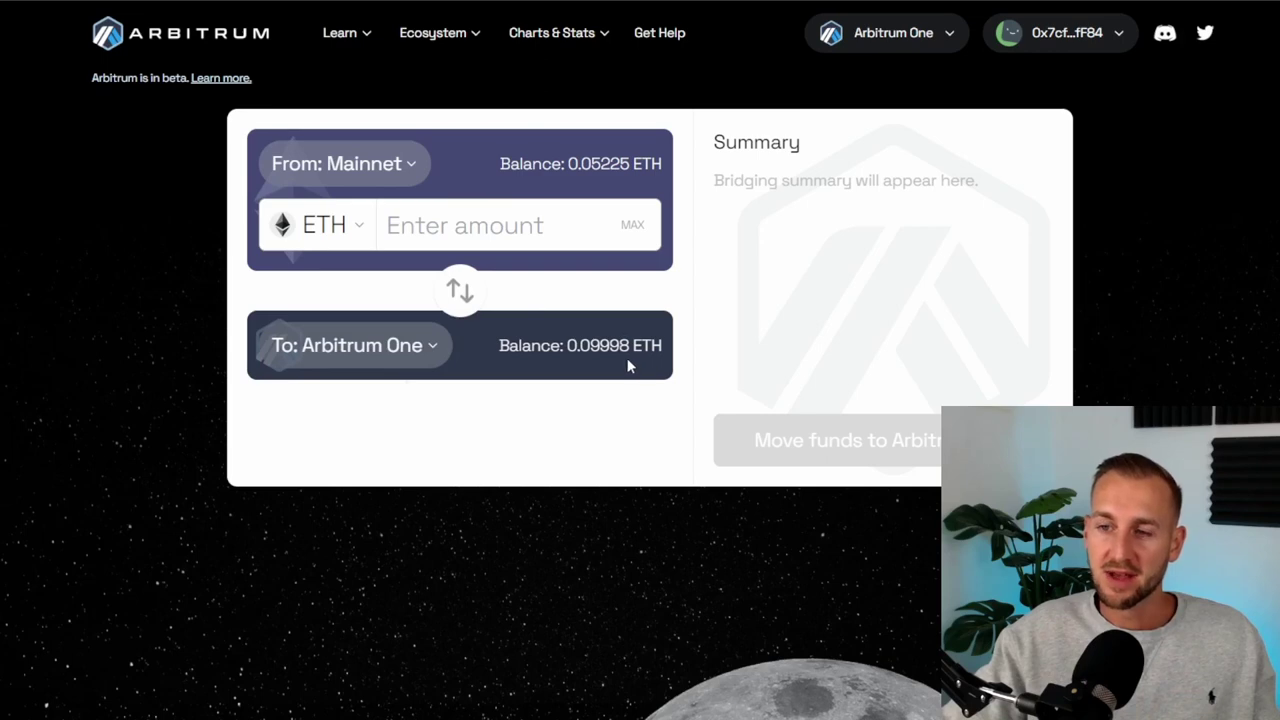
{"action": "left_click", "coordinate": [455, 226]}
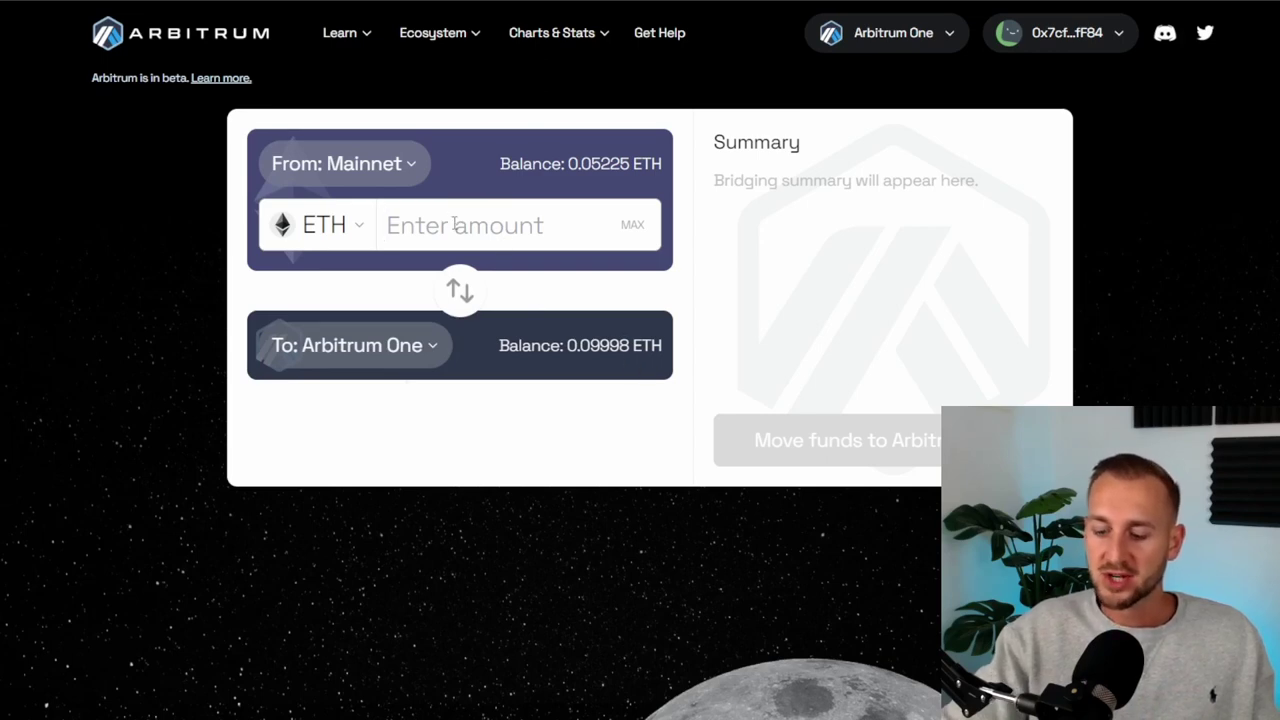
{"action": "type", "text": "0.02"}
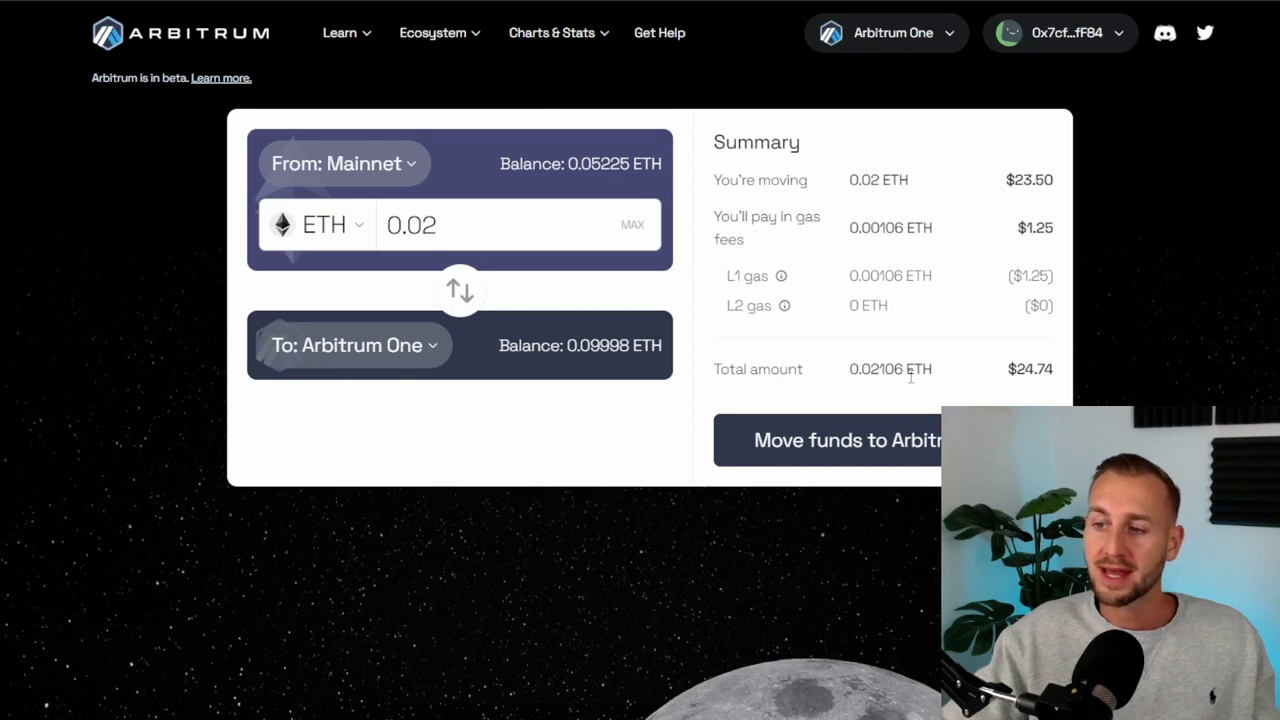
{"action": "left_click", "coordinate": [798, 445]}
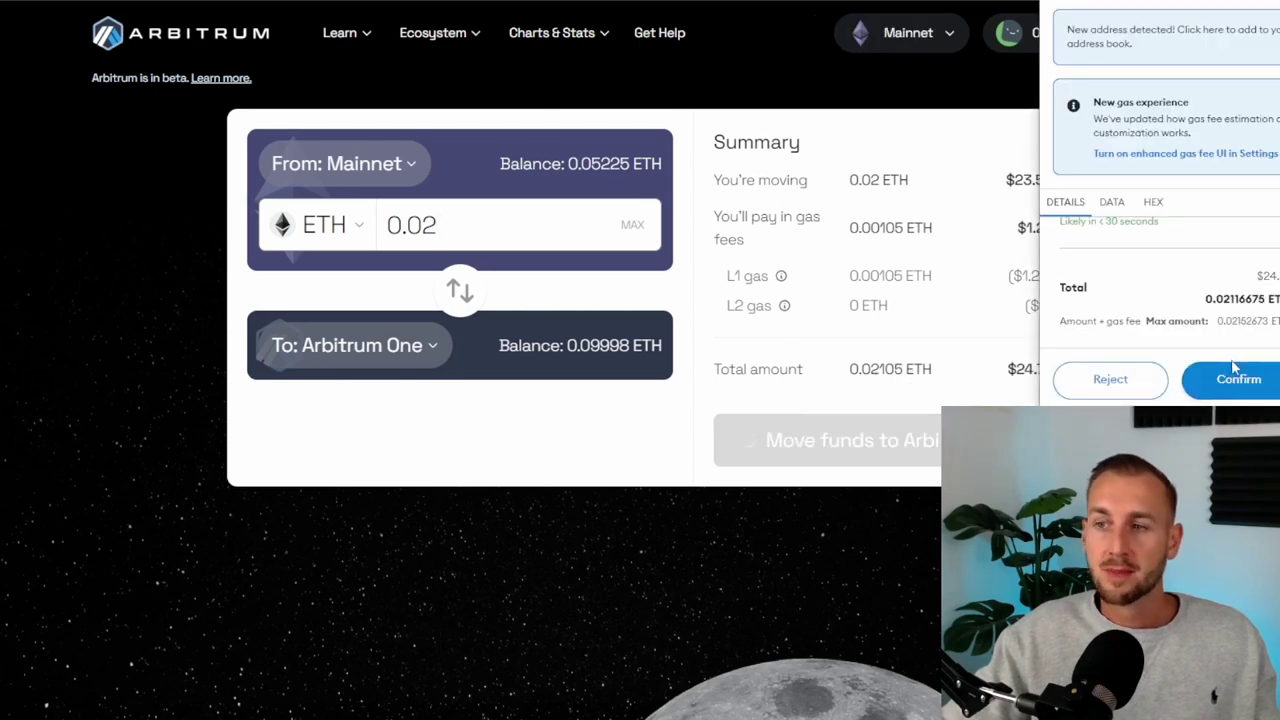
{"action": "left_click", "coordinate": [1229, 381]}
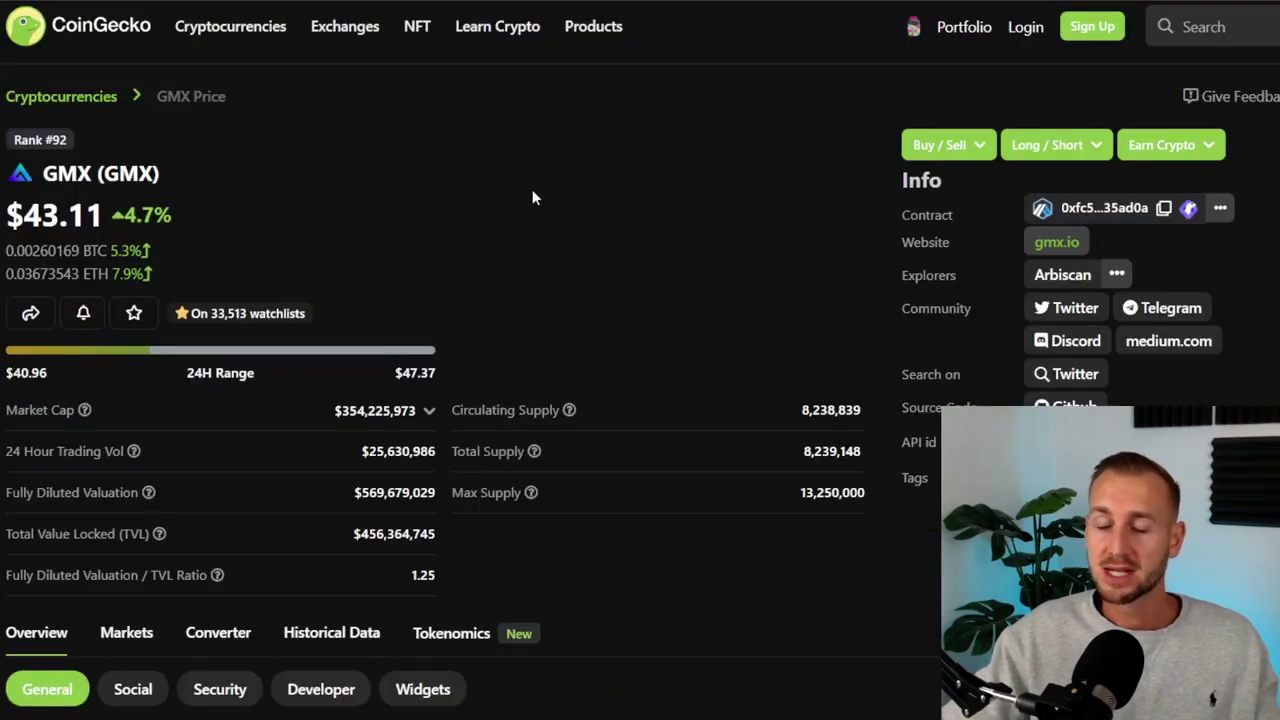
Open the GMX website from its CoinGecko page and launch the trading app, accepting the redirect terms
{"action": "left_click", "coordinate": [1058, 243]}
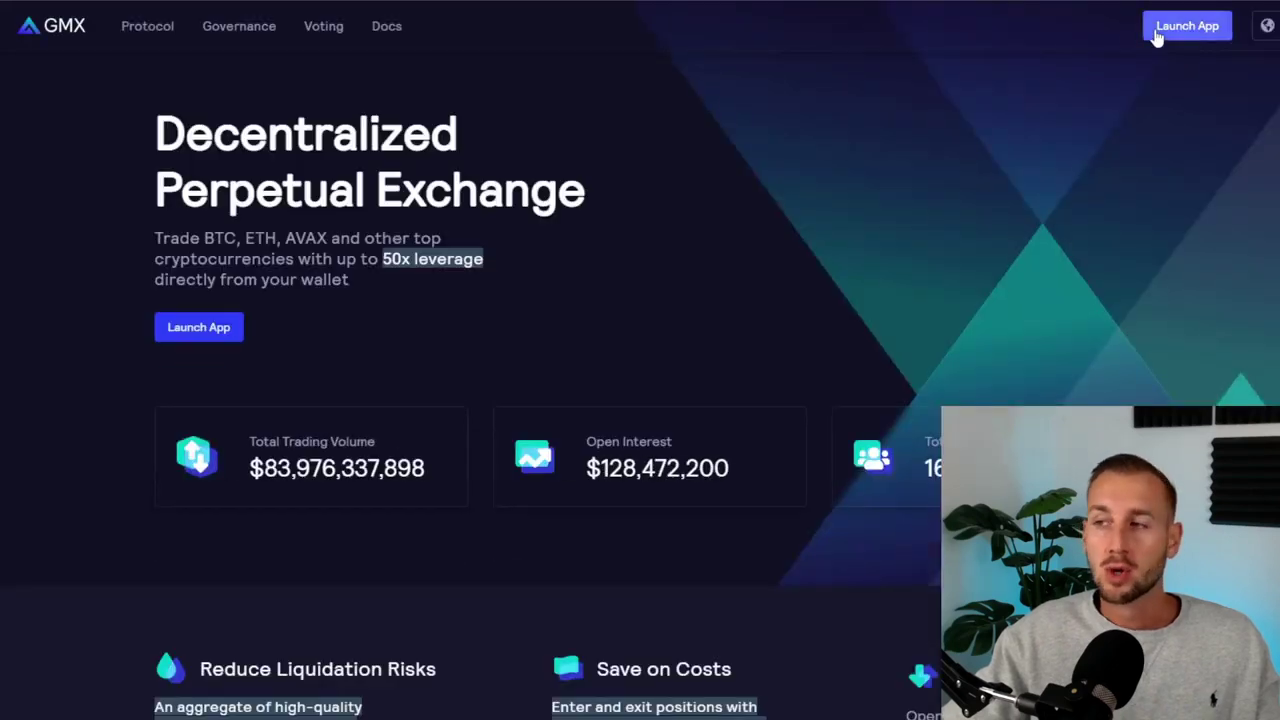
{"action": "left_click", "coordinate": [1157, 36]}
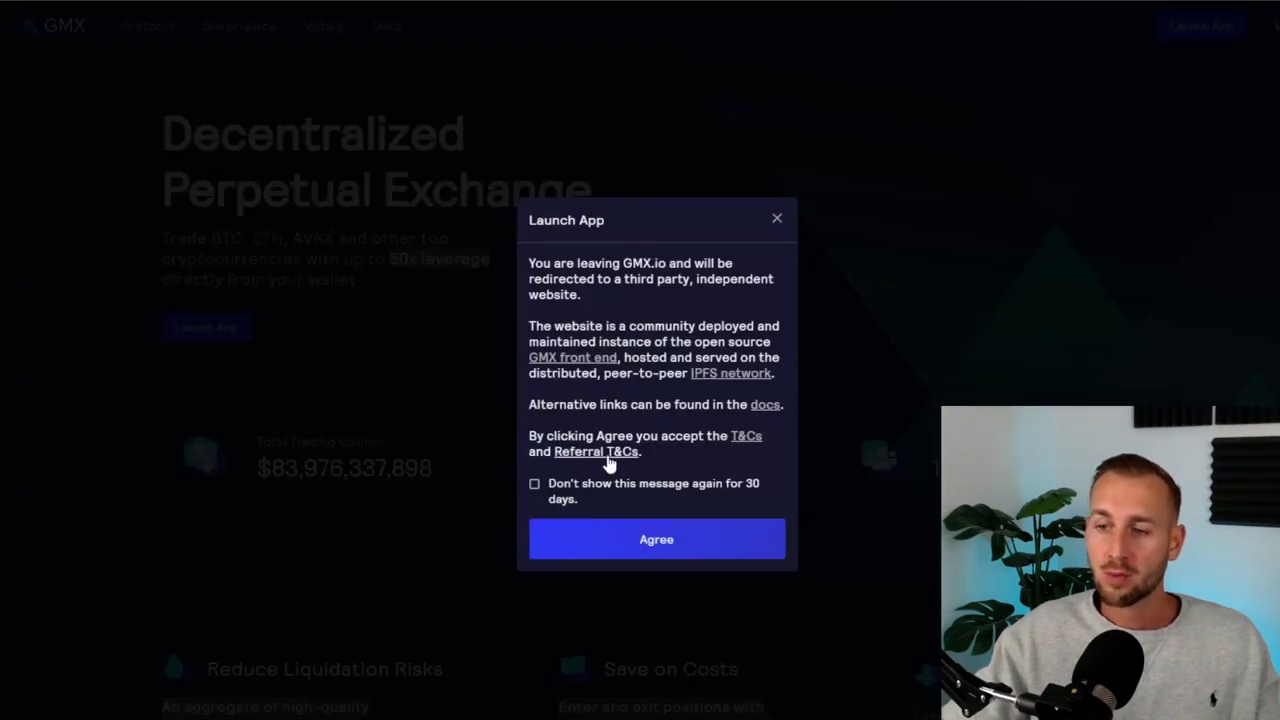
{"action": "left_click", "coordinate": [665, 538]}
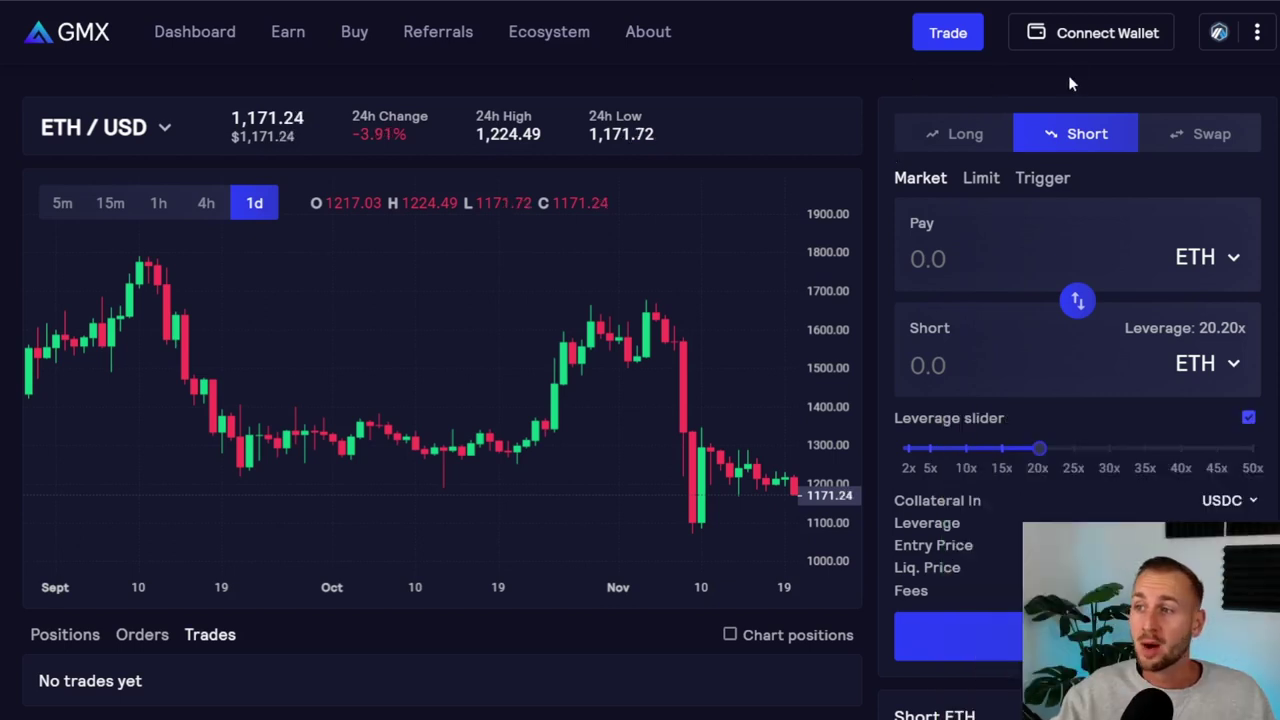
Check the available GMX networks, connect the MetaMask wallet and switch it from Ethereum Mainnet to Arbitrum
{"action": "left_click", "coordinate": [1258, 35]}
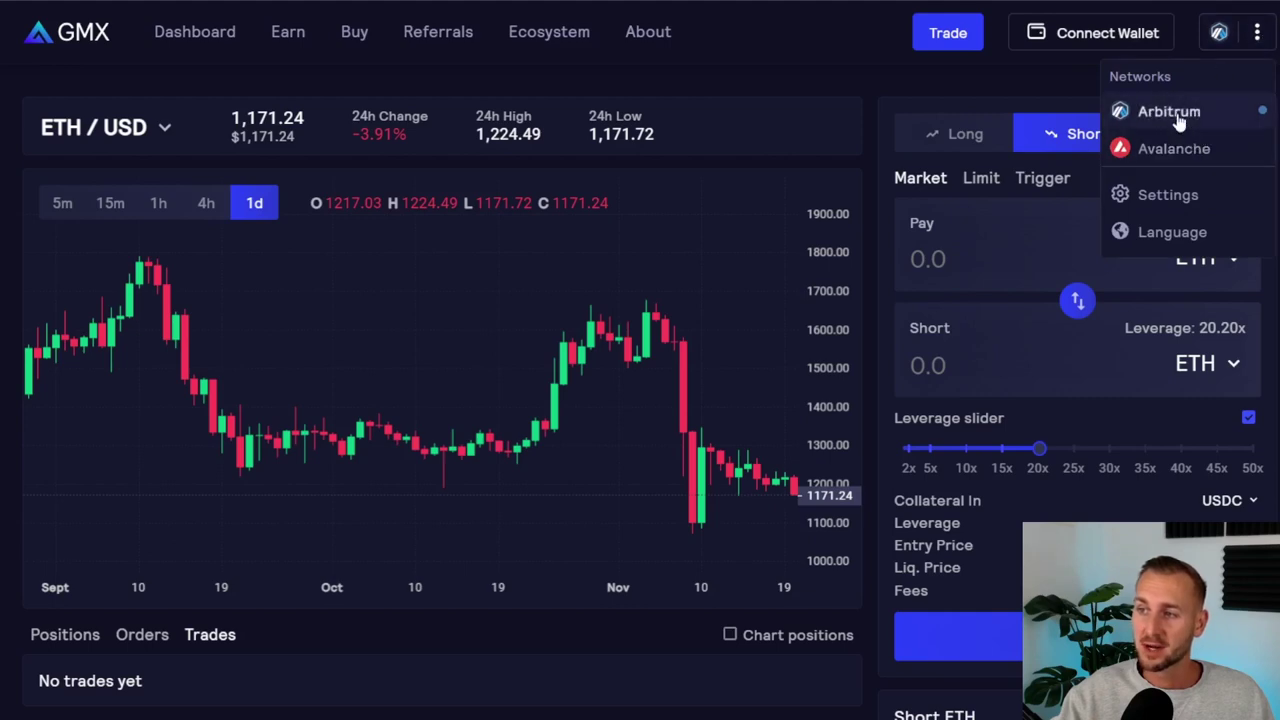
{"action": "left_click", "coordinate": [1103, 41]}
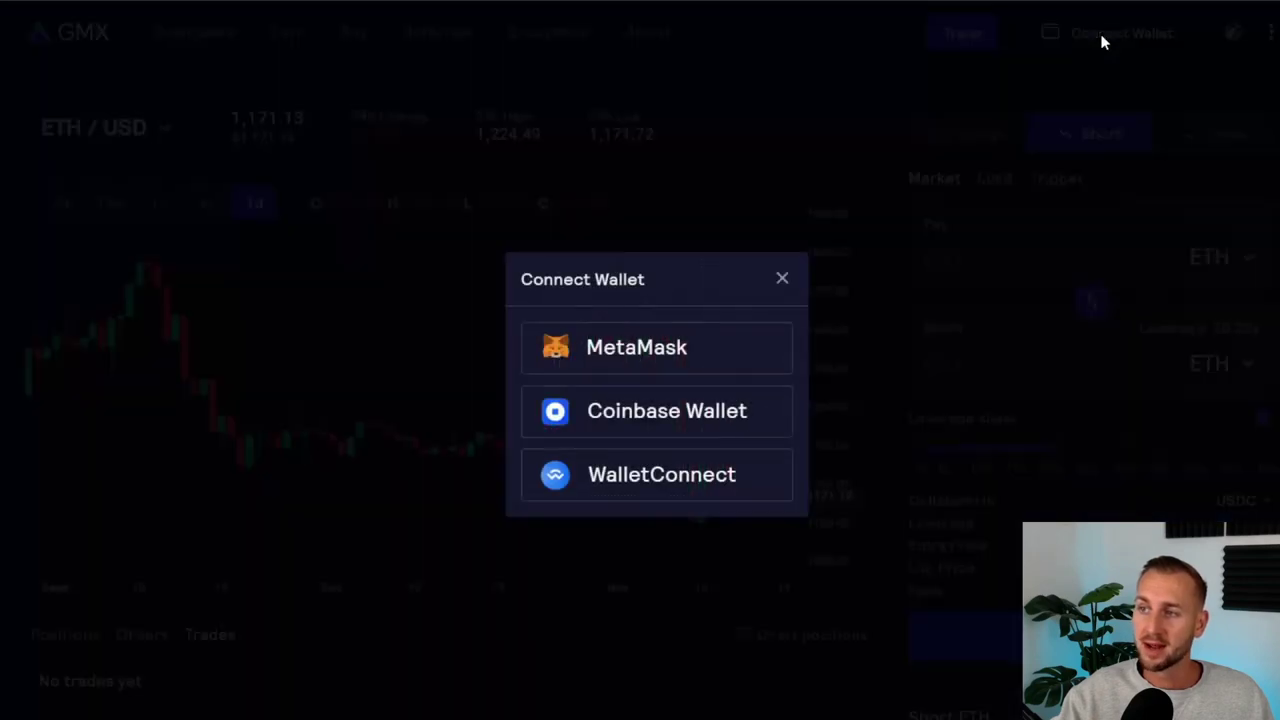
{"action": "left_click", "coordinate": [657, 340]}
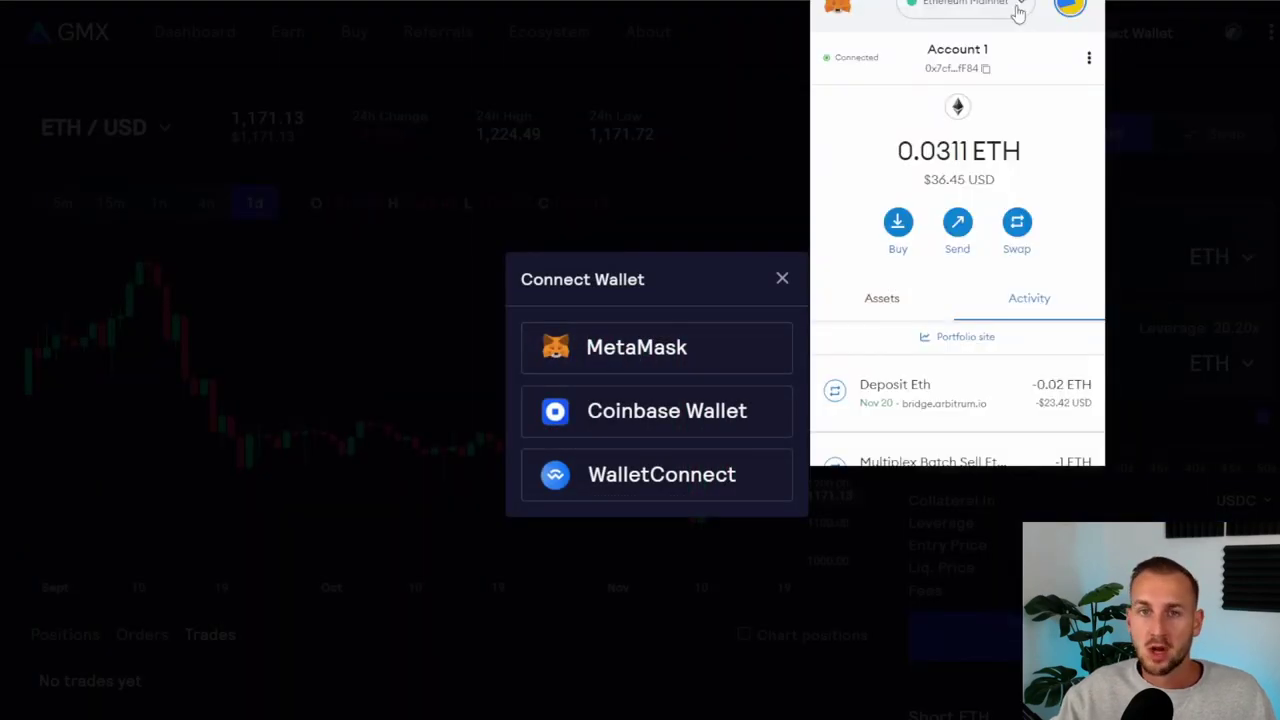
{"action": "left_click", "coordinate": [1018, 10]}
{"action": "left_click", "coordinate": [987, 205]}
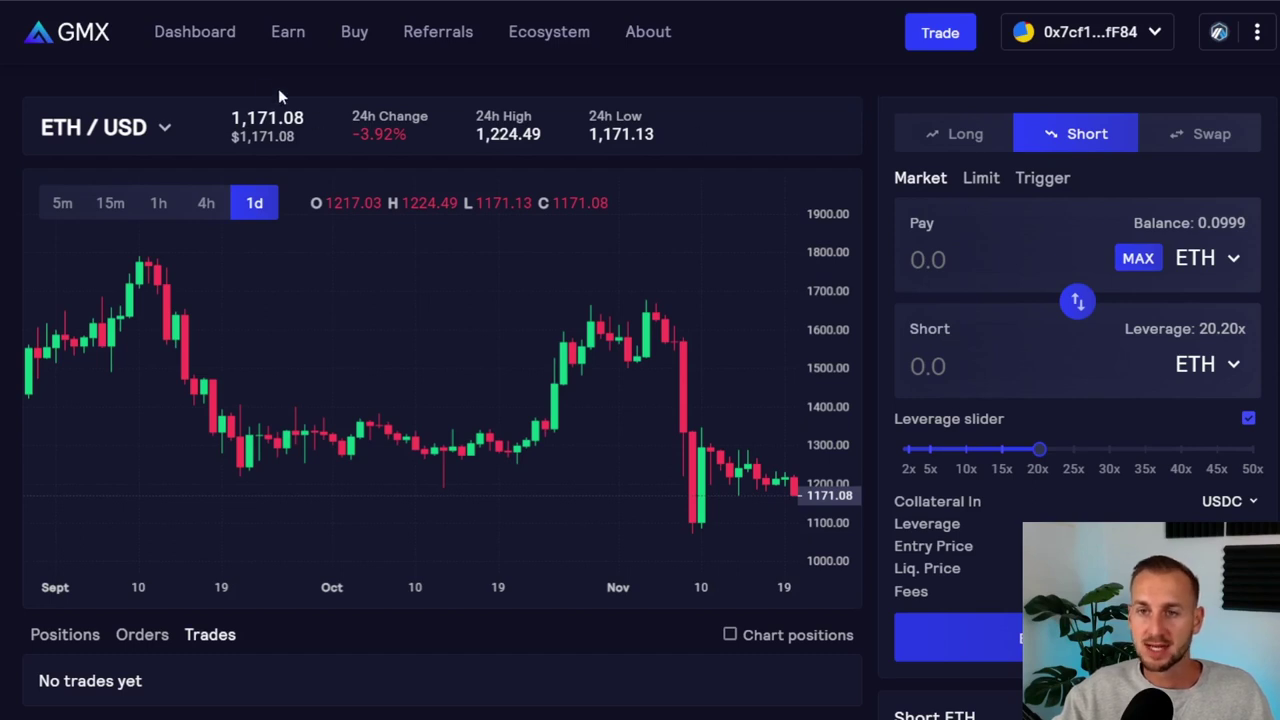
Open the GMX dashboard and examine the overall stats, the GMX and GLP token figures and the GLP index composition
{"action": "left_click", "coordinate": [190, 34]}
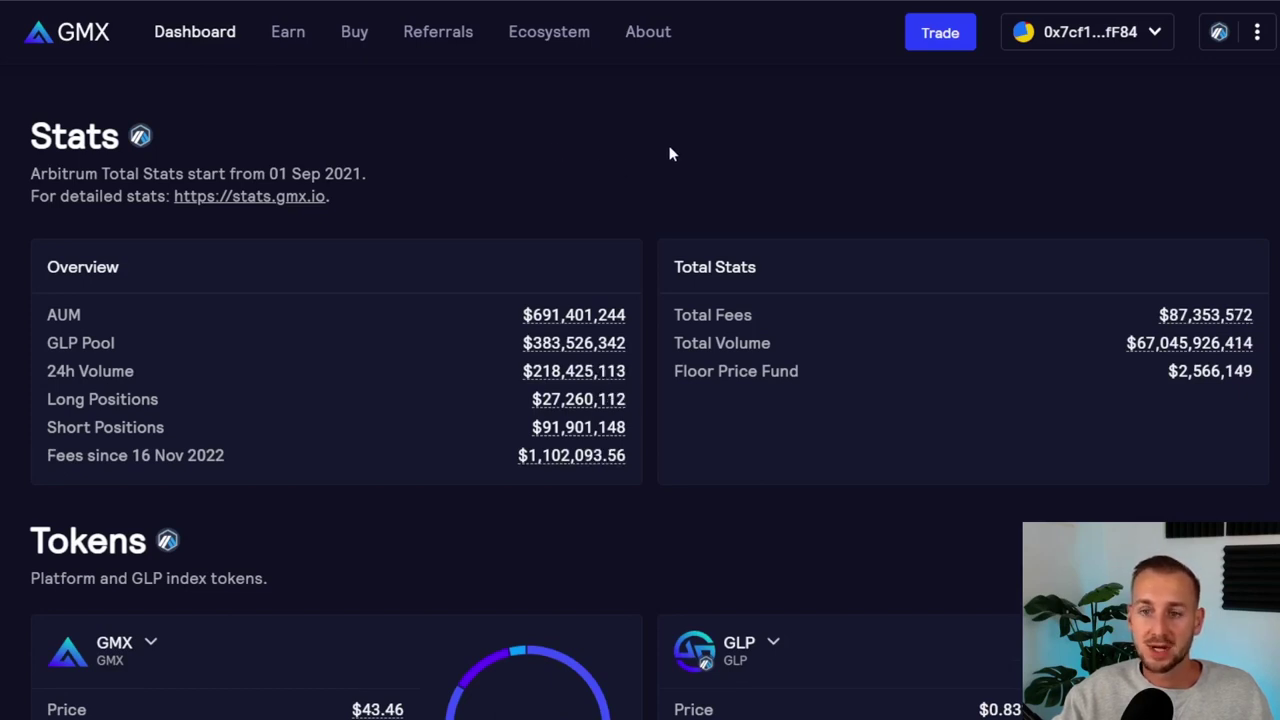
{"action": "scroll", "coordinate": [670, 154], "scroll_direction": "down", "scroll_amount": 3}
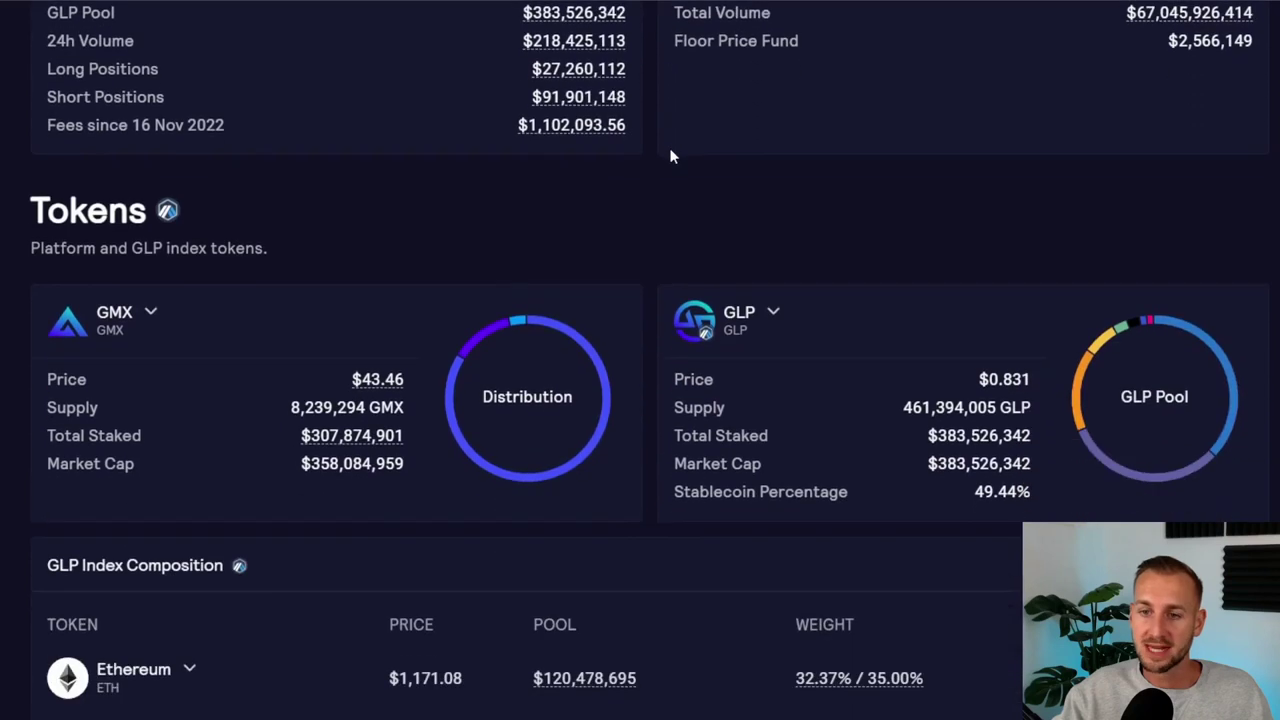
{"action": "scroll", "coordinate": [670, 156], "scroll_direction": "down", "scroll_amount": 1}
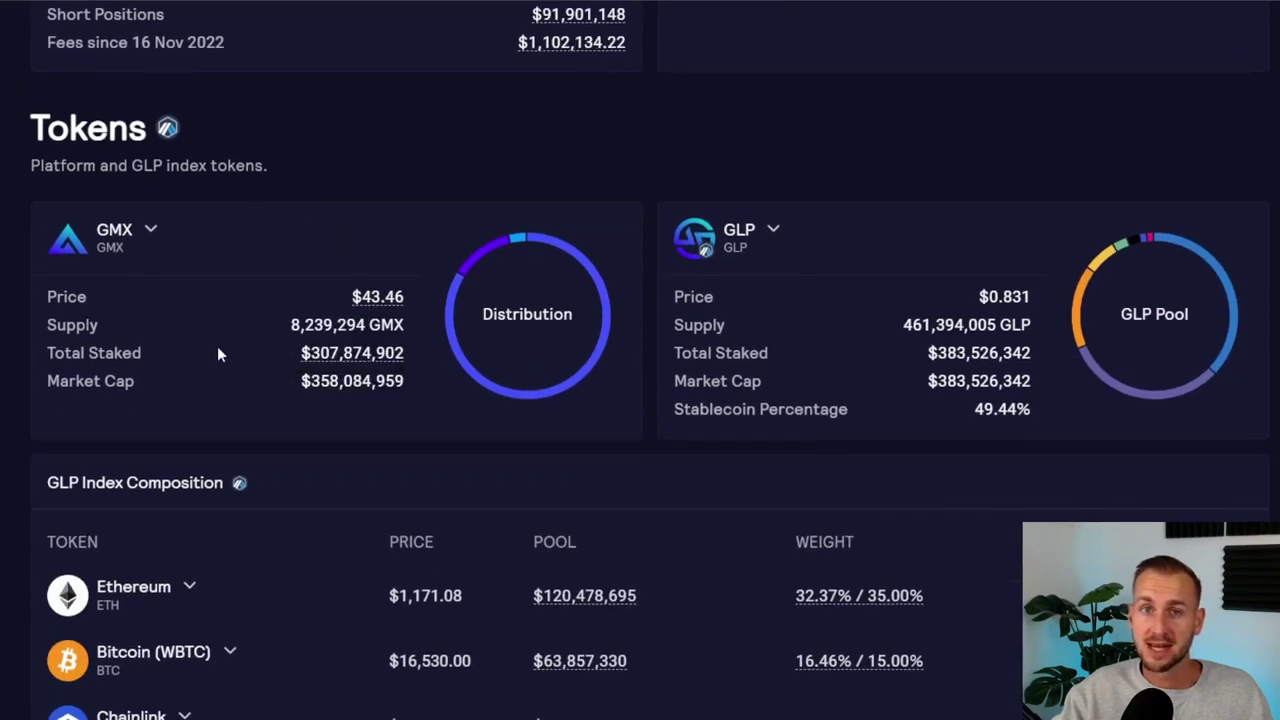
{"action": "scroll", "coordinate": [640, 177], "scroll_direction": "down", "scroll_amount": 1}
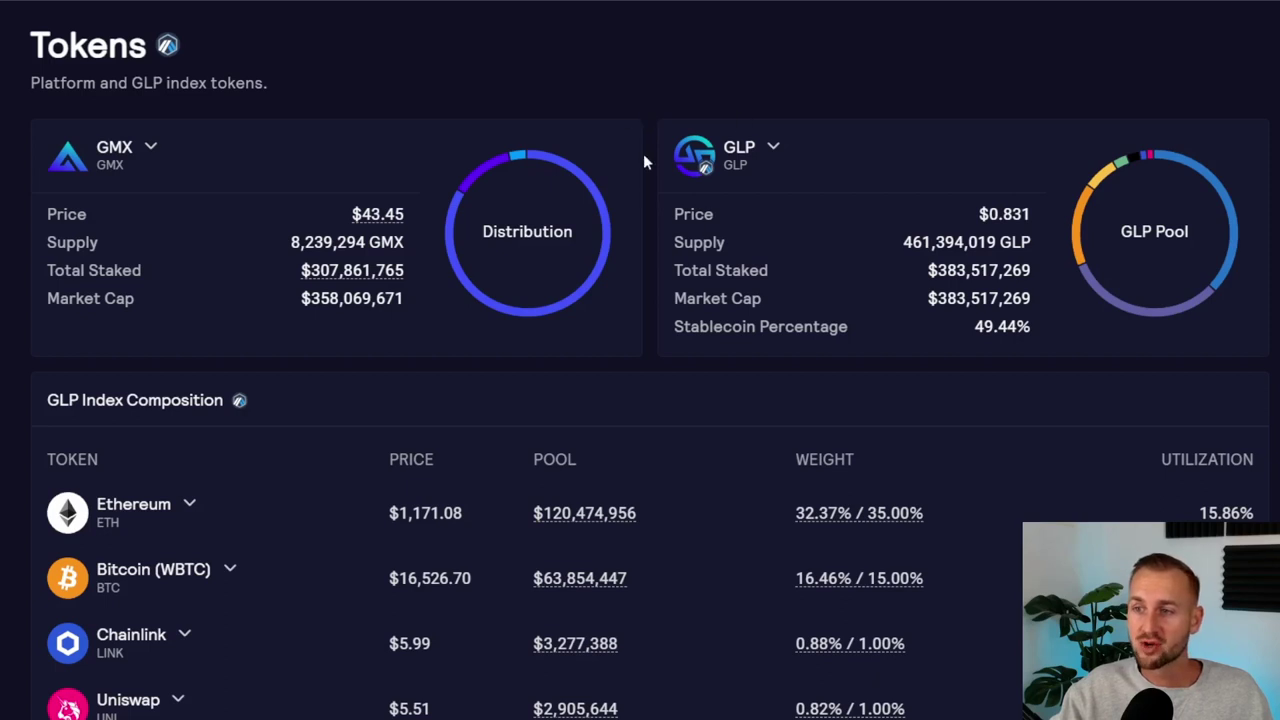
{"action": "scroll", "coordinate": [650, 146], "scroll_direction": "down", "scroll_amount": 3}
{"action": "scroll", "coordinate": [311, 200], "scroll_direction": "down", "scroll_amount": 2}
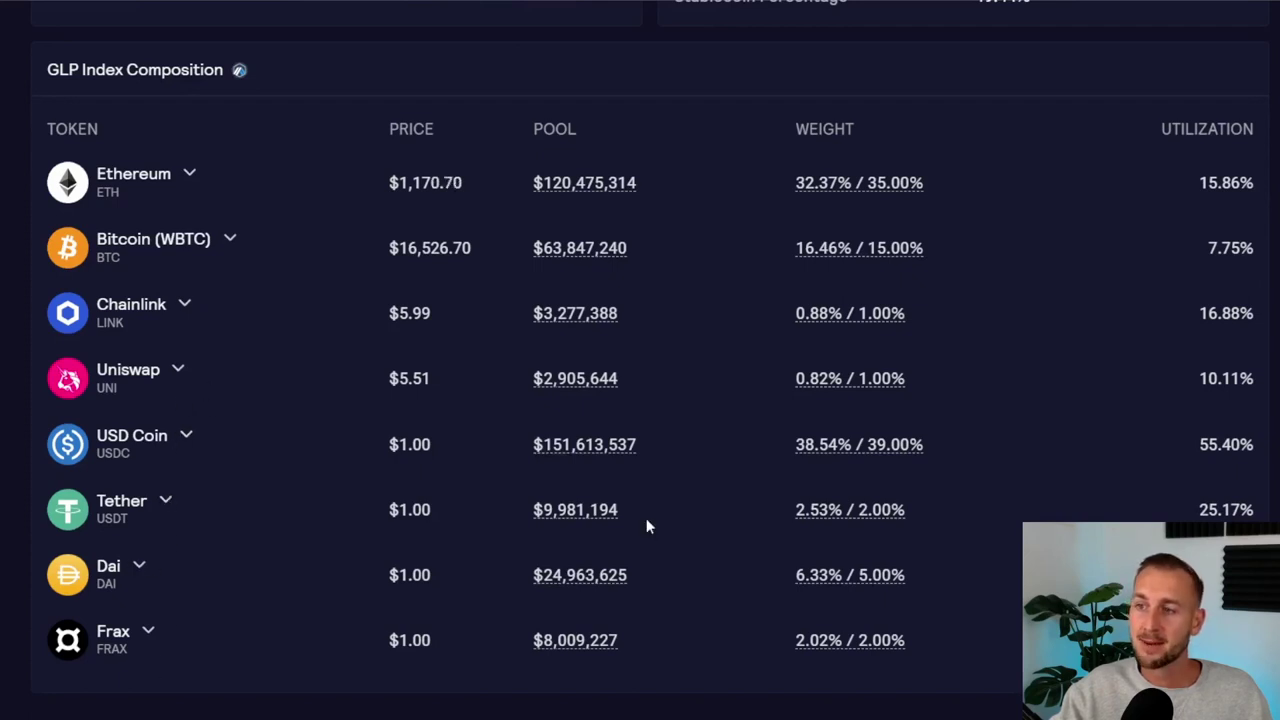
{"action": "mouse_move", "coordinate": [823, 450]}
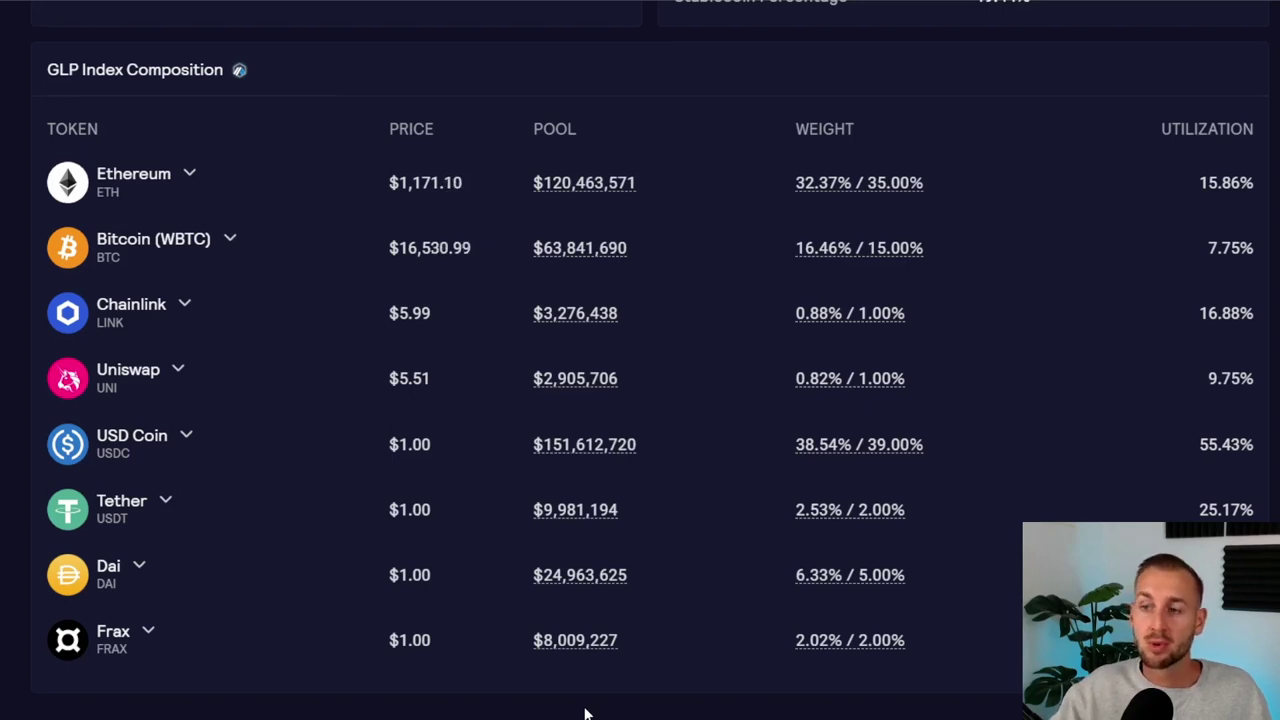
Open the Earn page and review the staking details for GMX and GLP, including price, APR and total rewards
{"action": "scroll", "coordinate": [585, 712], "scroll_direction": "up", "scroll_amount": 10}
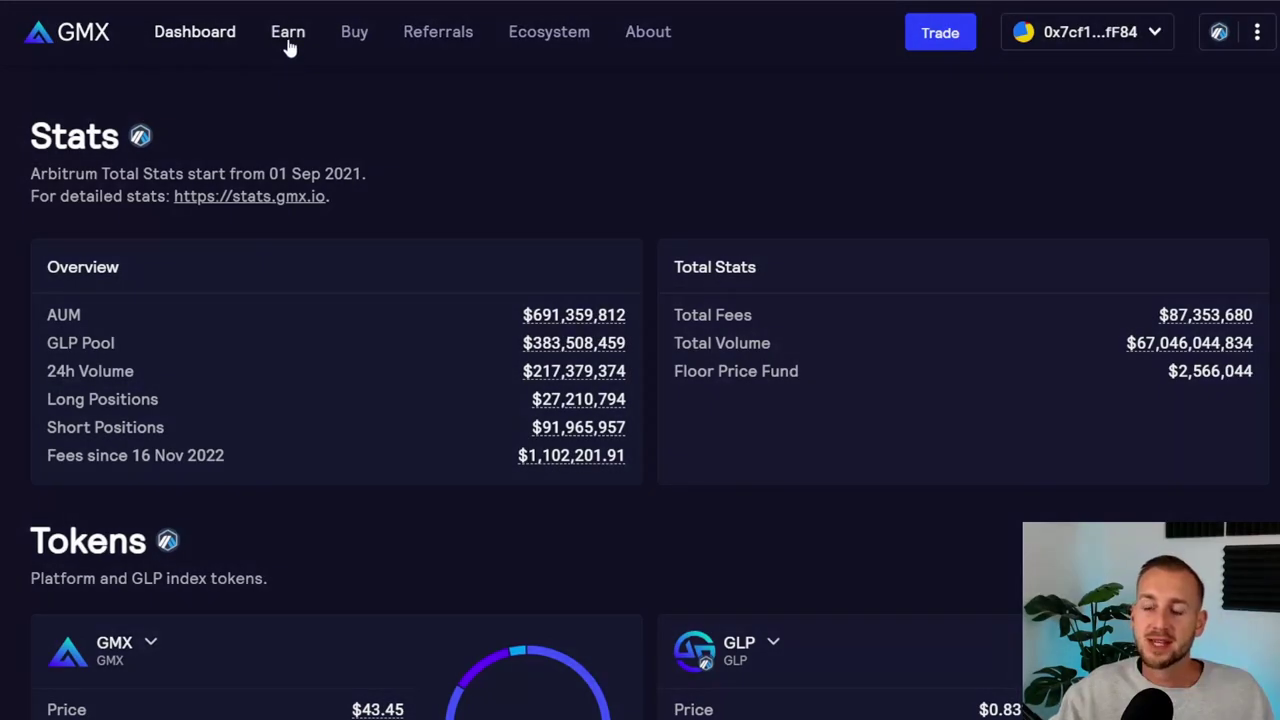
{"action": "left_click", "coordinate": [293, 36]}
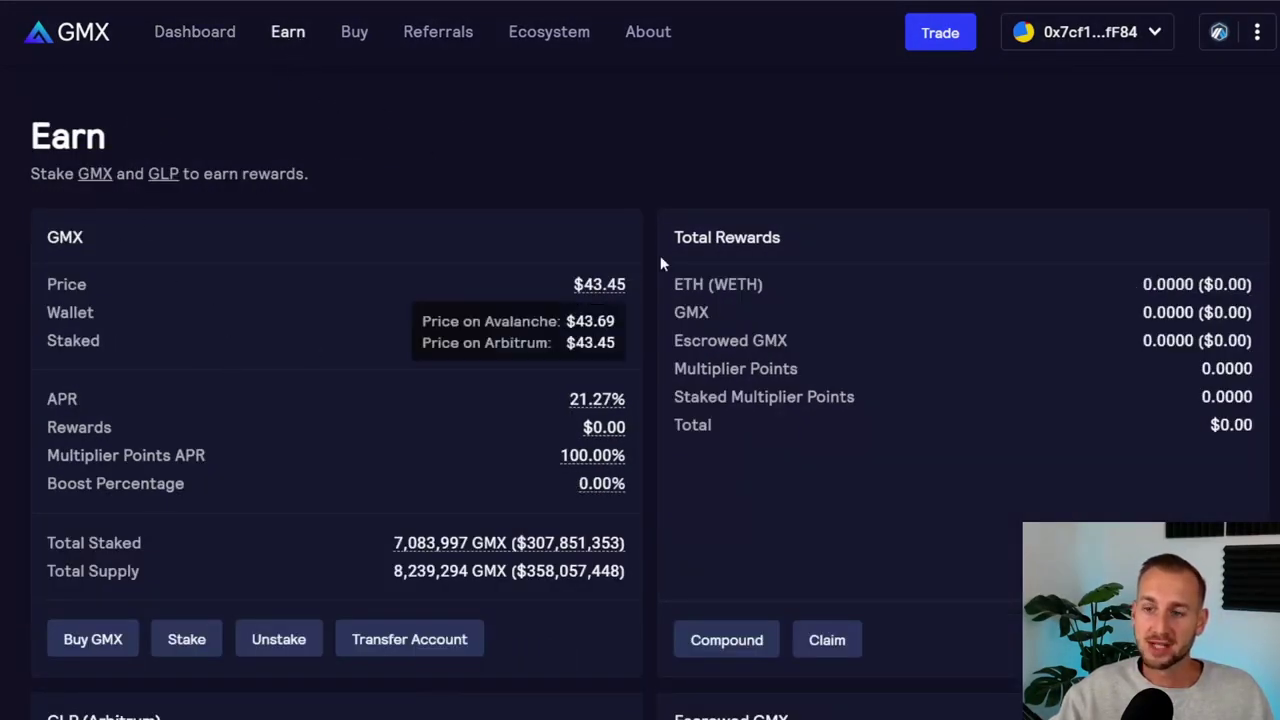
{"action": "scroll", "coordinate": [660, 175], "scroll_direction": "down", "scroll_amount": 1}
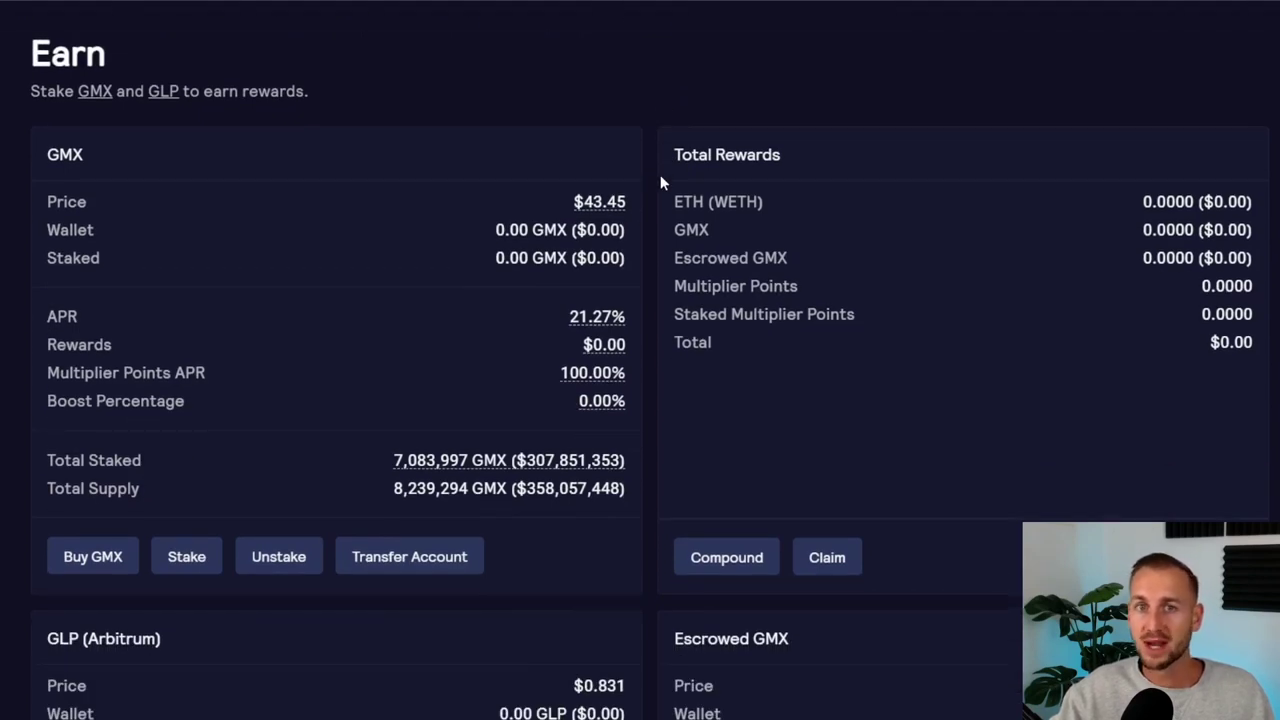
{"action": "scroll", "coordinate": [660, 175], "scroll_direction": "down", "scroll_amount": 1}
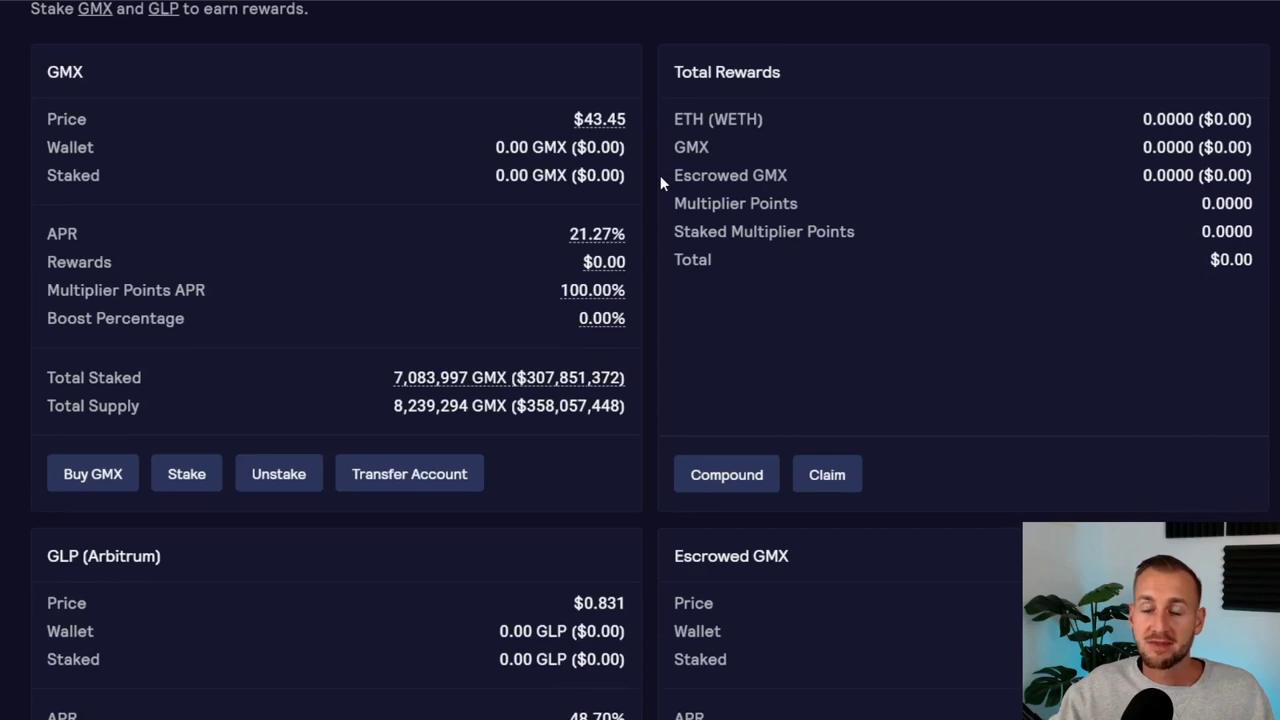
{"action": "scroll", "coordinate": [660, 180], "scroll_direction": "down", "scroll_amount": 4}
{"action": "scroll", "coordinate": [630, 330], "scroll_direction": "up", "scroll_amount": 4}
{"action": "scroll", "coordinate": [626, 349], "scroll_direction": "up", "scroll_amount": 2}
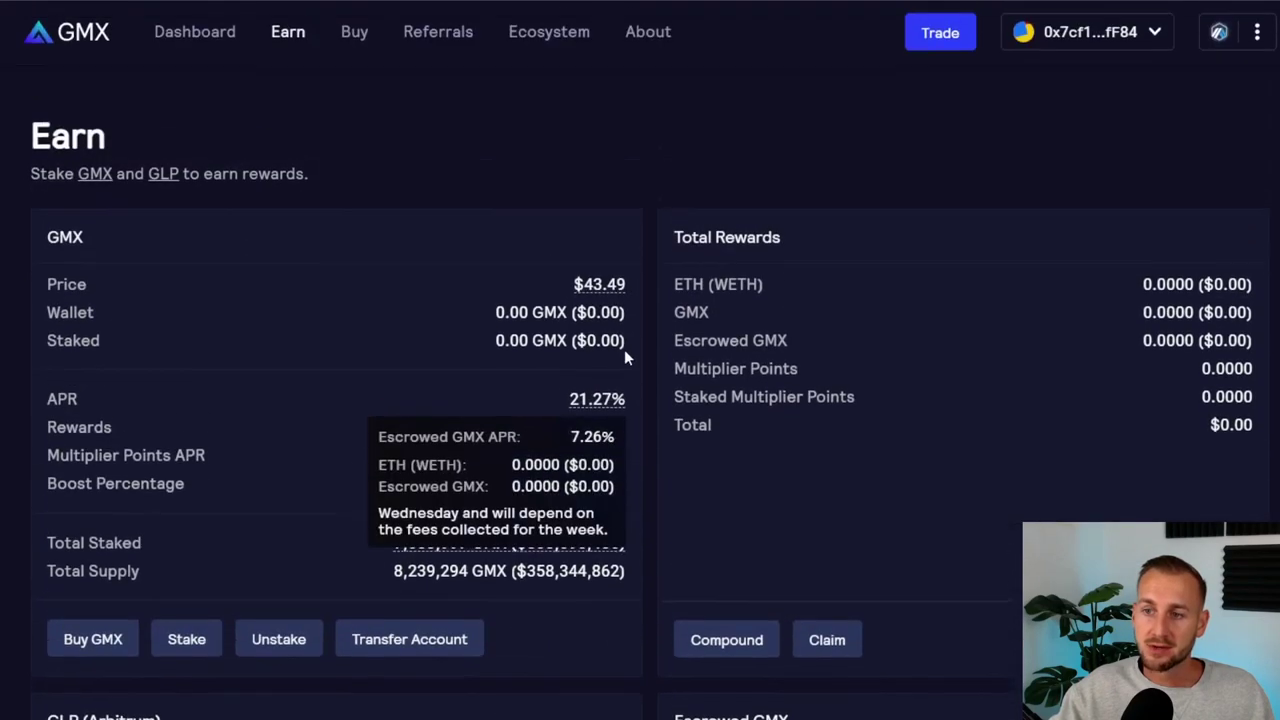
Look through the Buy page for GMX and GLP, the Referrals page and the Ecosystem page
{"action": "left_click", "coordinate": [352, 36]}
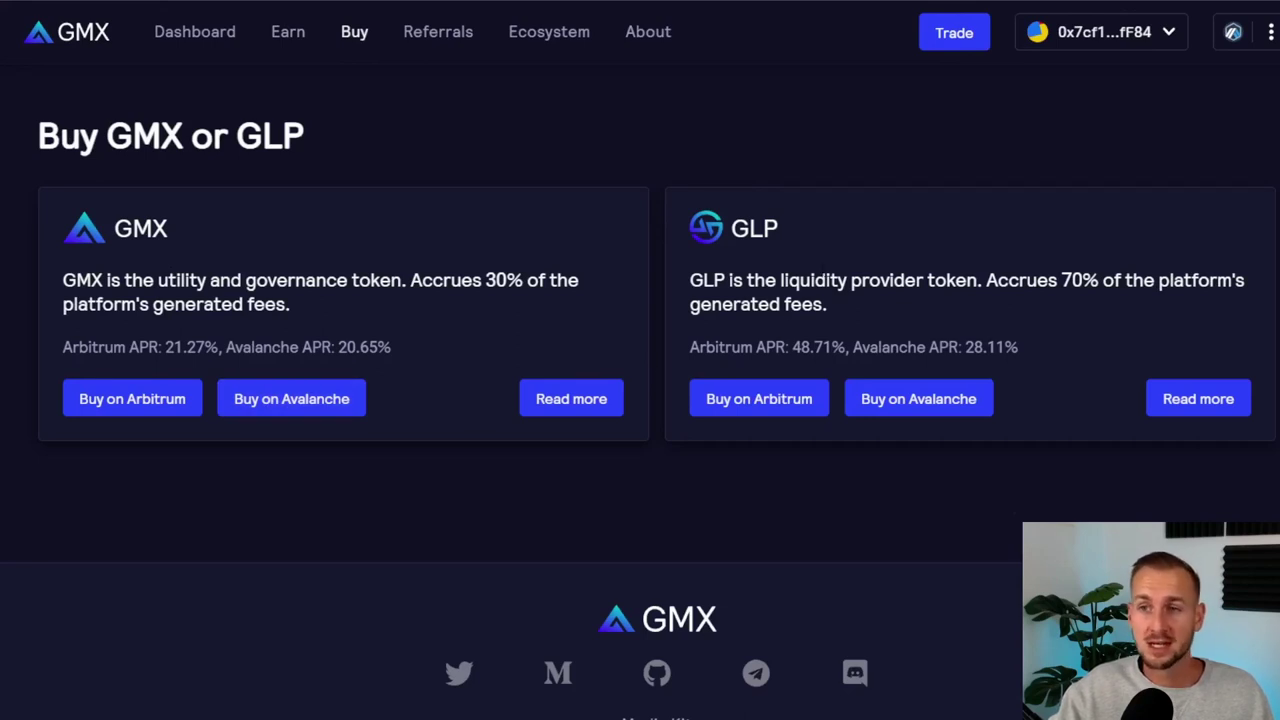
{"action": "left_click", "coordinate": [438, 33]}
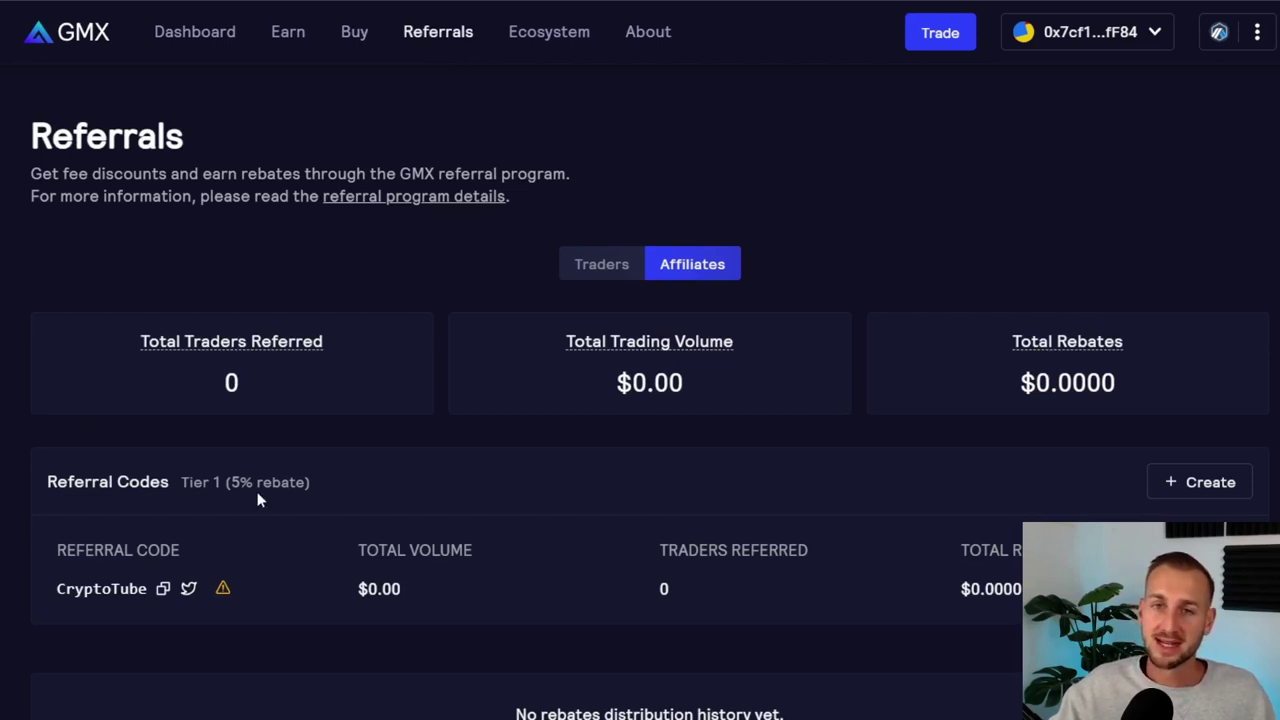
{"action": "left_click", "coordinate": [562, 41]}
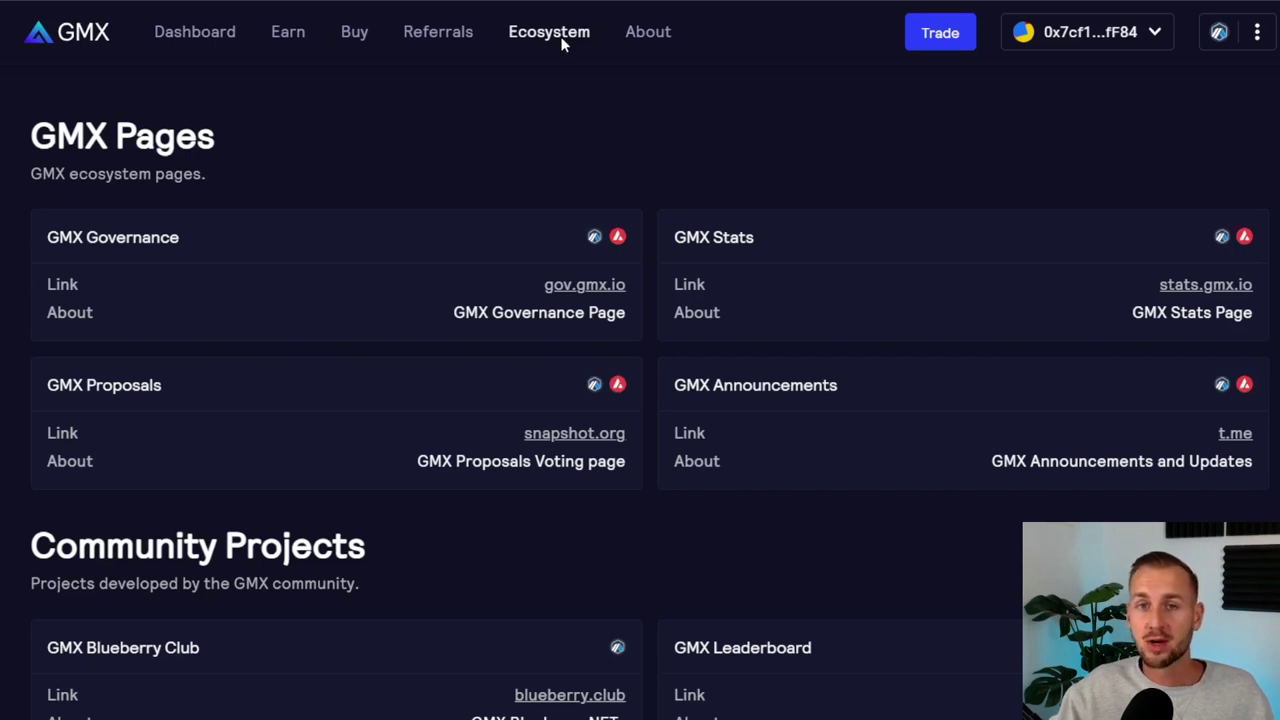
Open the trading page and prepare a swap from ETH to UNI, paying the maximum available ETH
{"action": "left_click", "coordinate": [938, 37]}
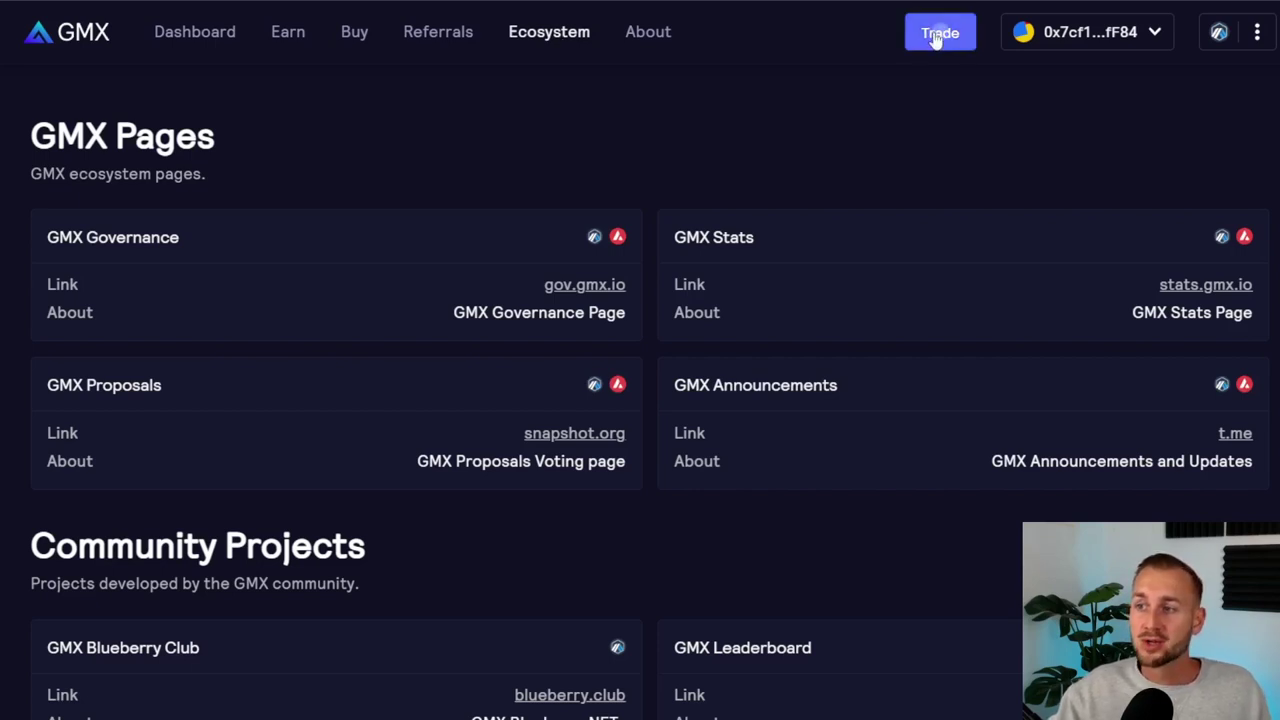
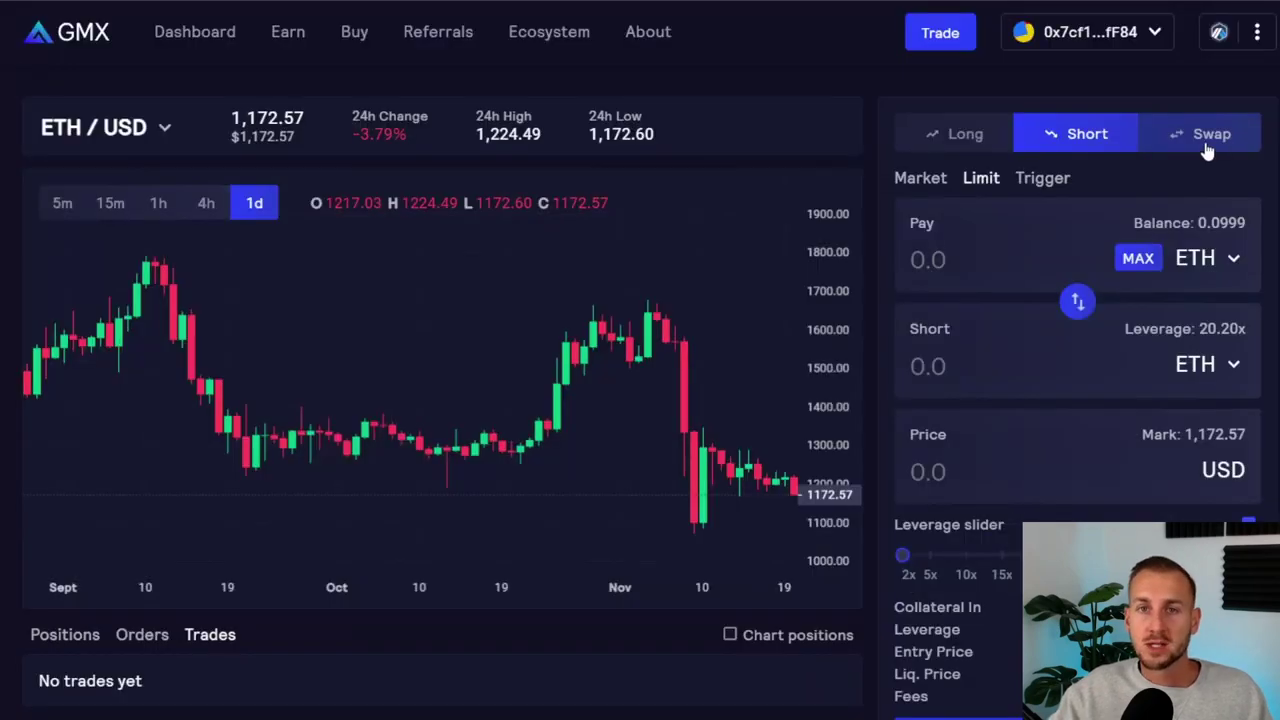
{"action": "left_click", "coordinate": [1207, 140]}
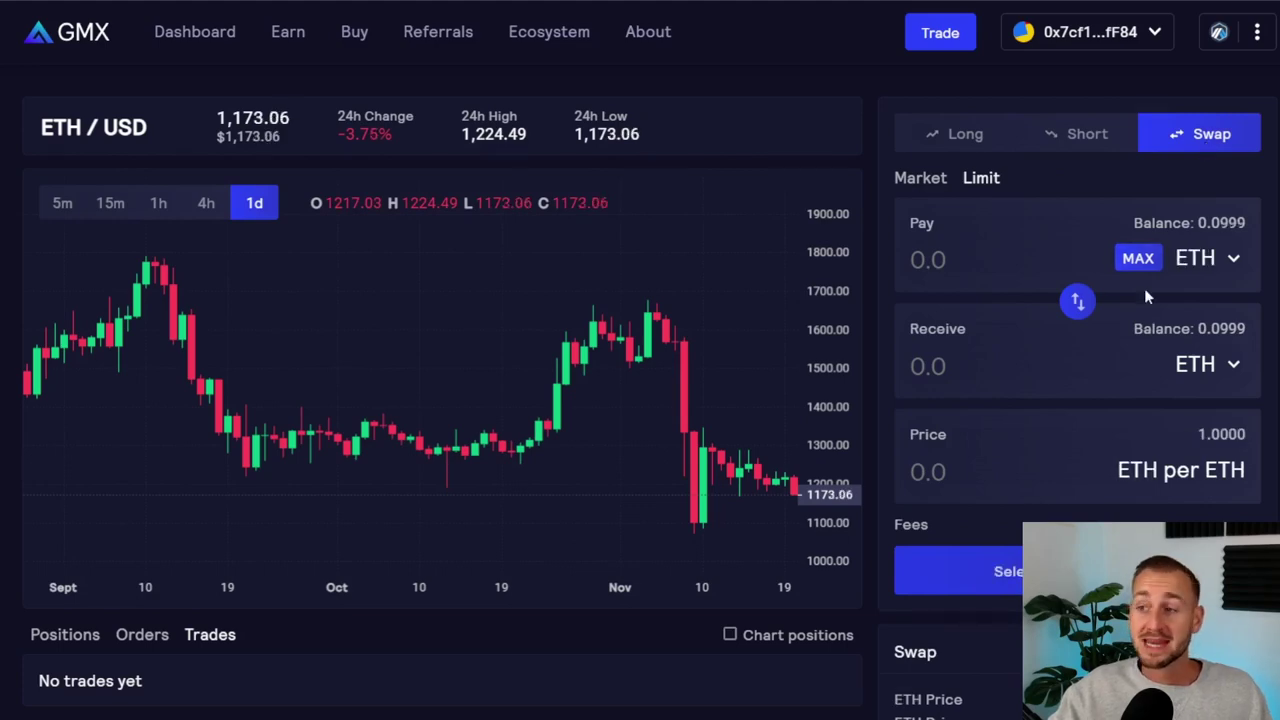
{"action": "left_click", "coordinate": [1218, 364]}
{"action": "left_click", "coordinate": [1023, 410]}
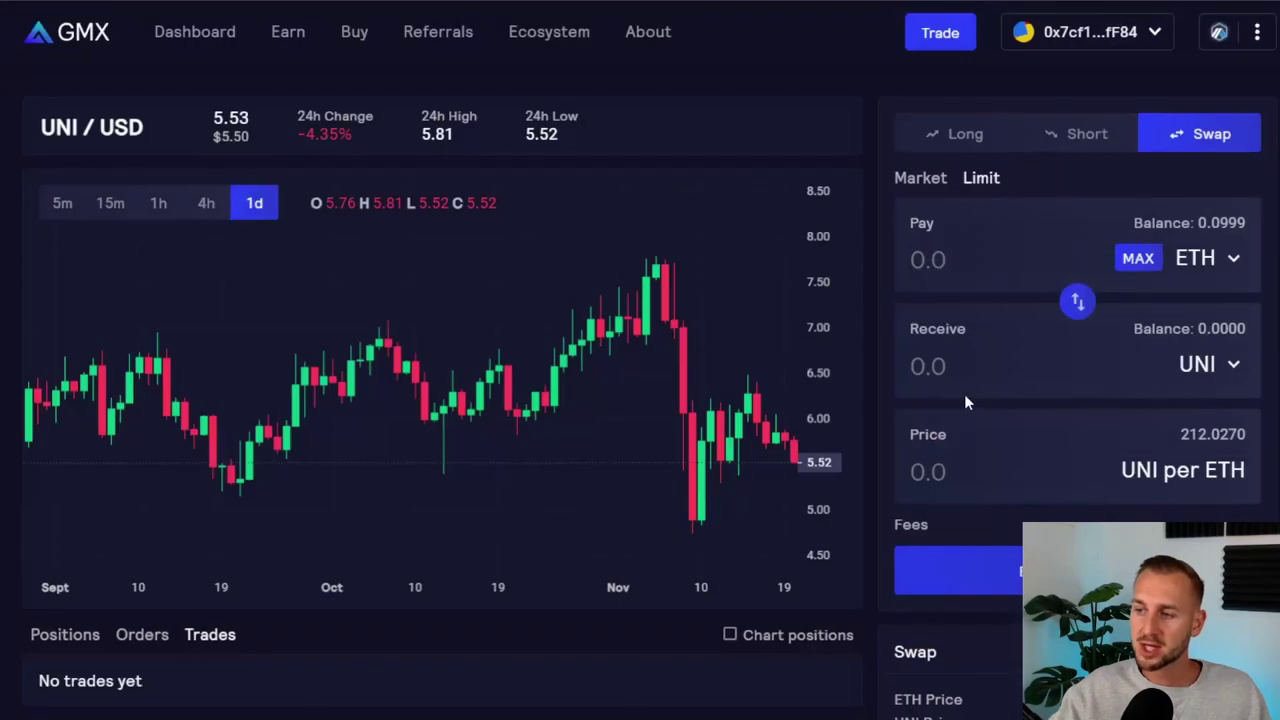
{"action": "left_click", "coordinate": [1138, 259]}
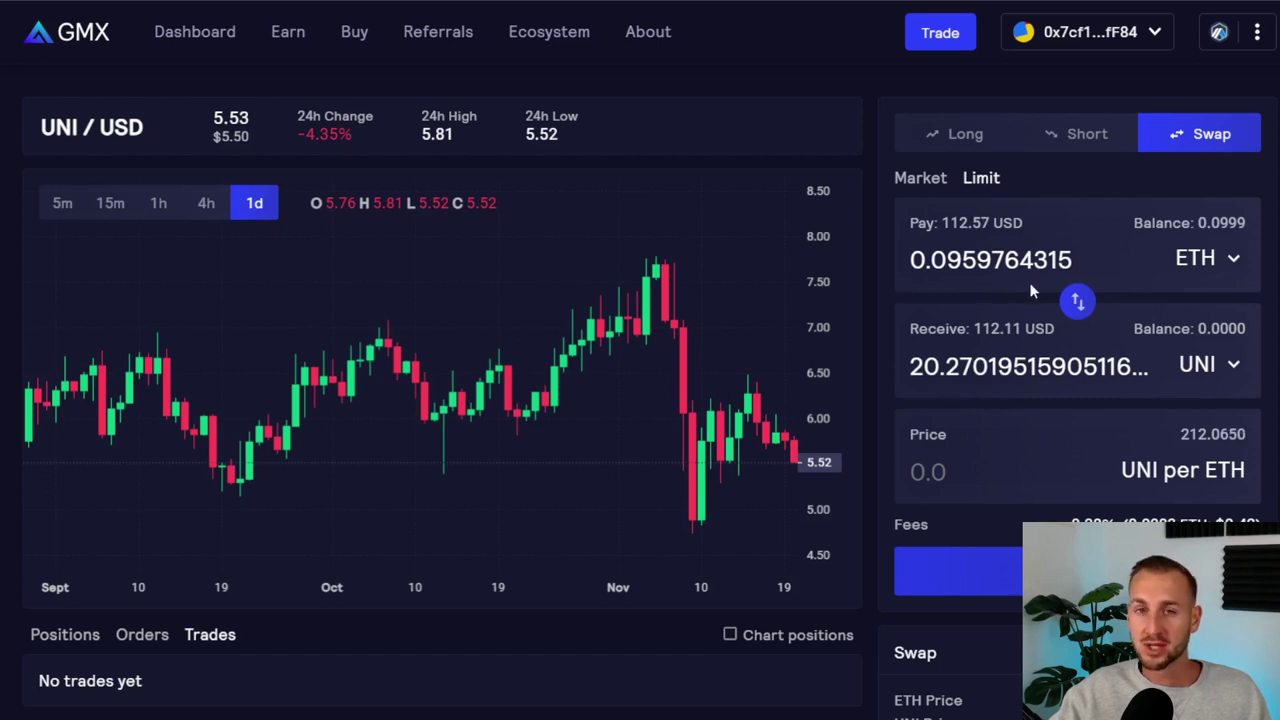
Review the ETH to UNI swap's fees and the available liquidity details, including the maximum ETH in and UNI out
{"action": "scroll", "coordinate": [891, 443], "scroll_direction": "down", "scroll_amount": 1}
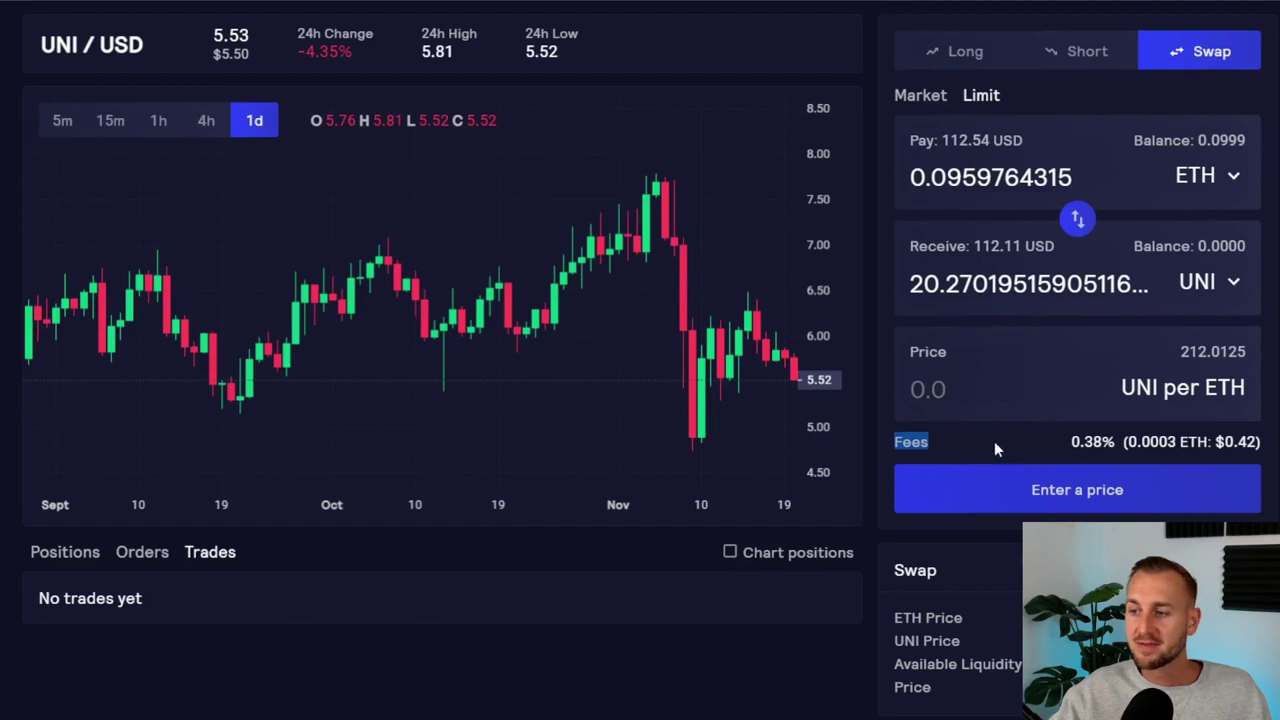
{"action": "left_click_drag", "start_coordinate": [994, 449], "coordinate": [1265, 449]}
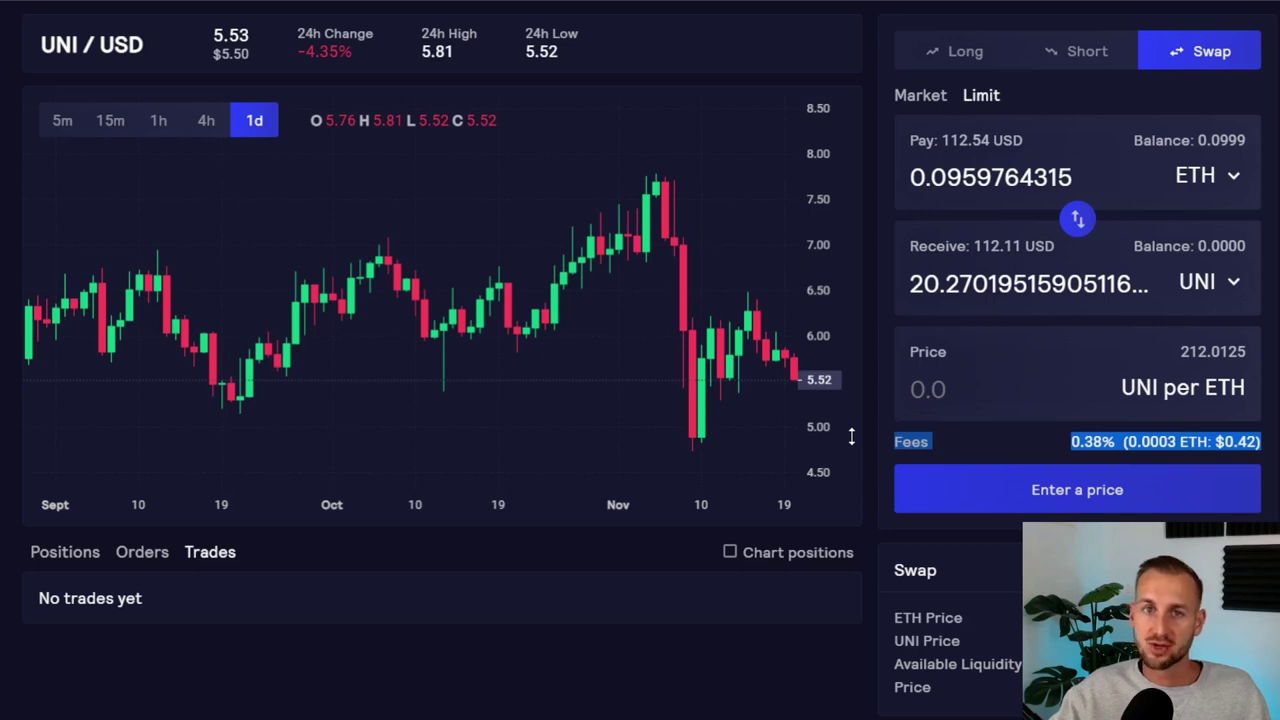
{"action": "scroll", "coordinate": [876, 416], "scroll_direction": "down", "scroll_amount": 3}
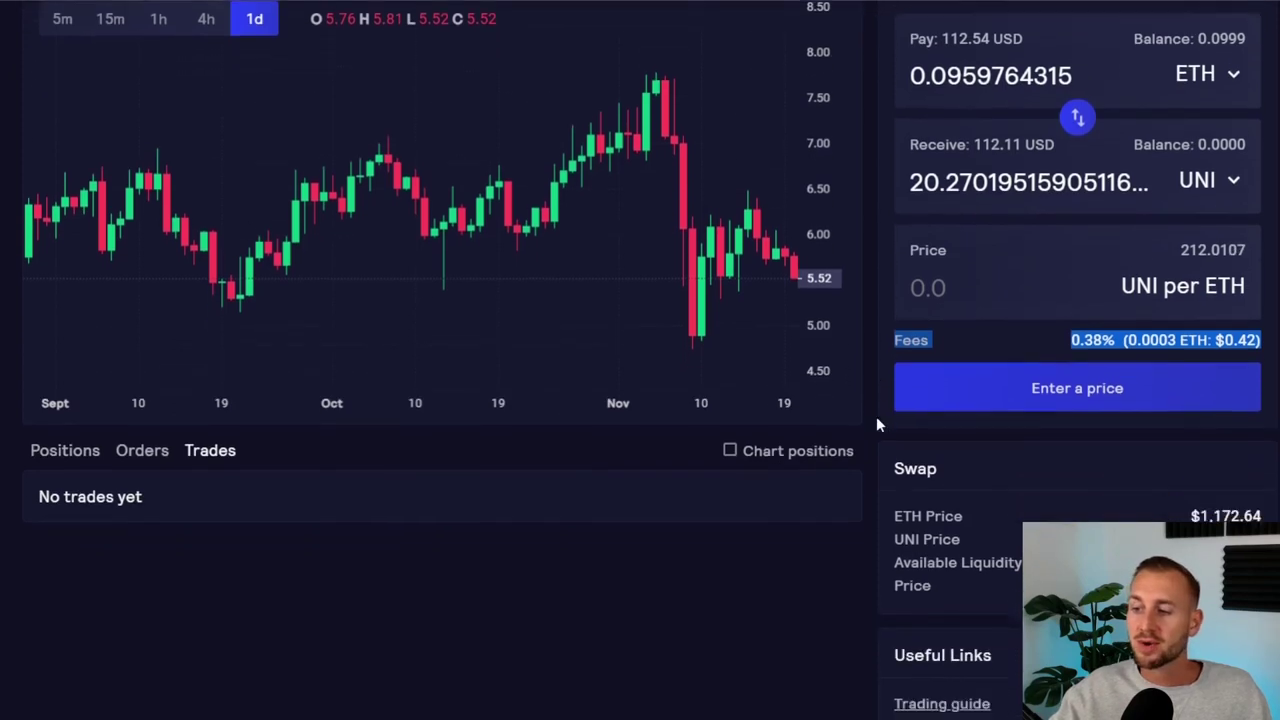
{"action": "scroll", "coordinate": [876, 416], "scroll_direction": "down", "scroll_amount": 4}
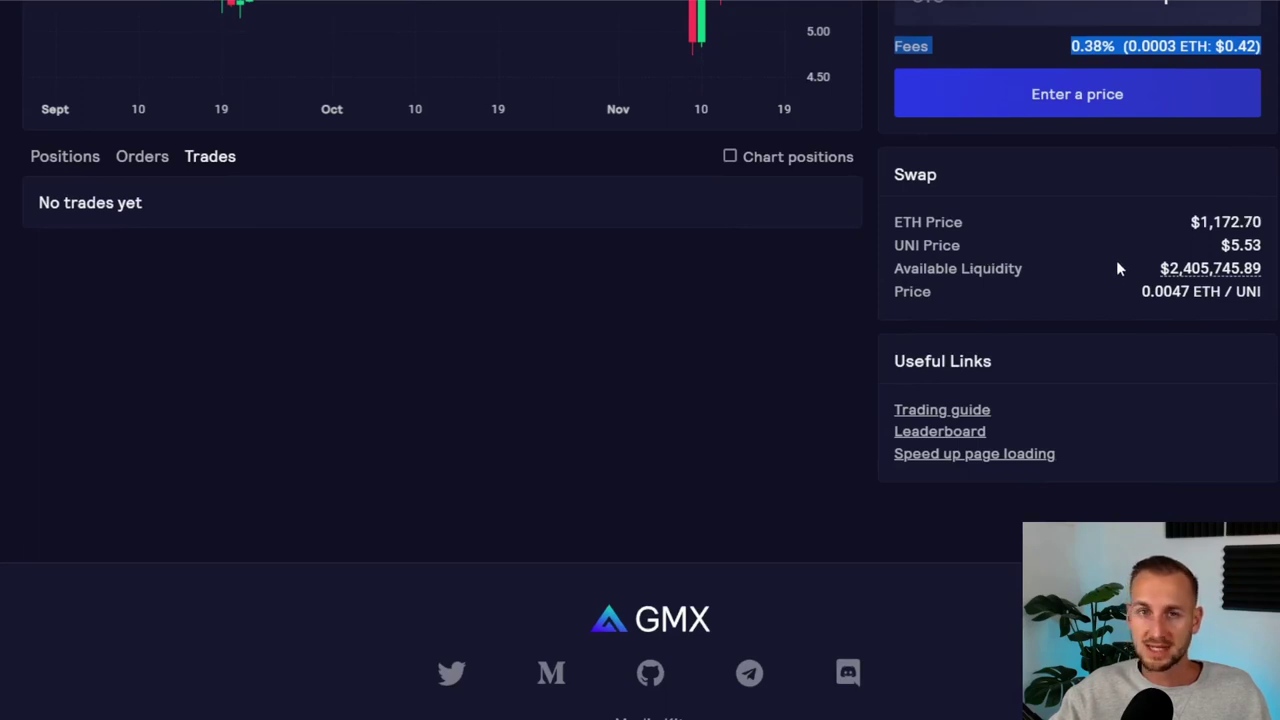
{"action": "mouse_move", "coordinate": [1228, 268]}
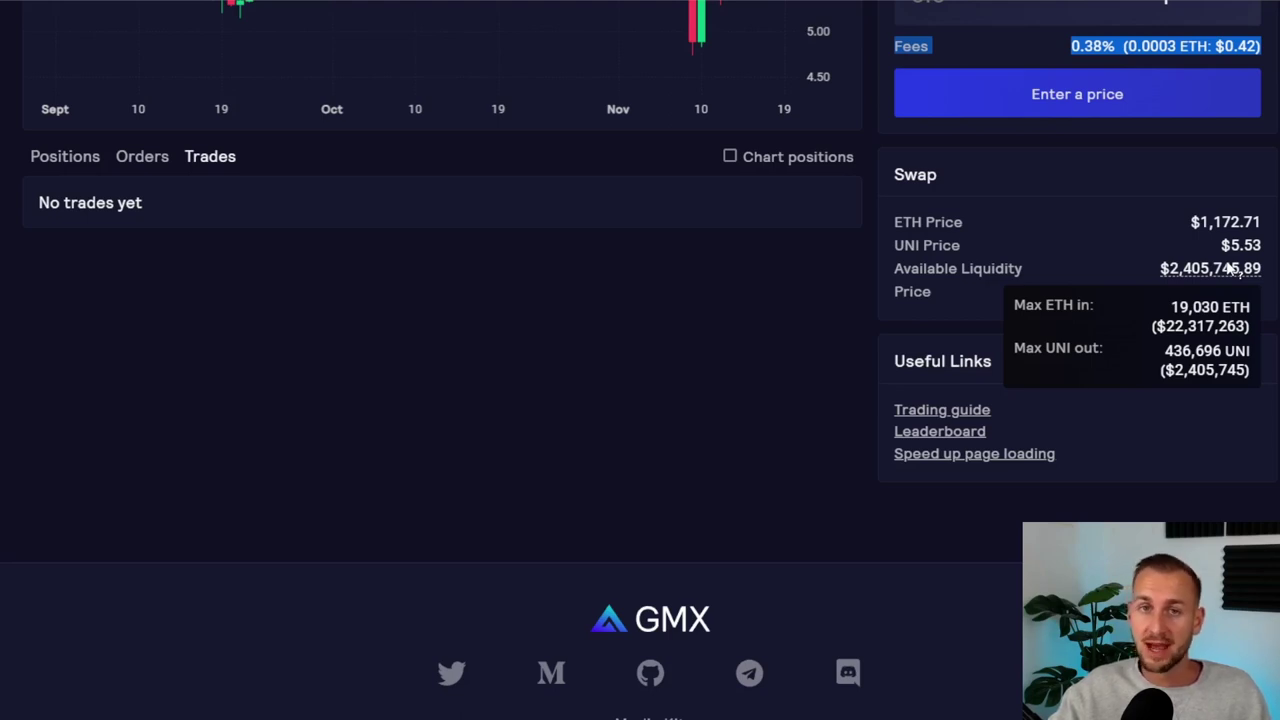
{"action": "scroll", "coordinate": [1228, 268], "scroll_direction": "up", "scroll_amount": 4}
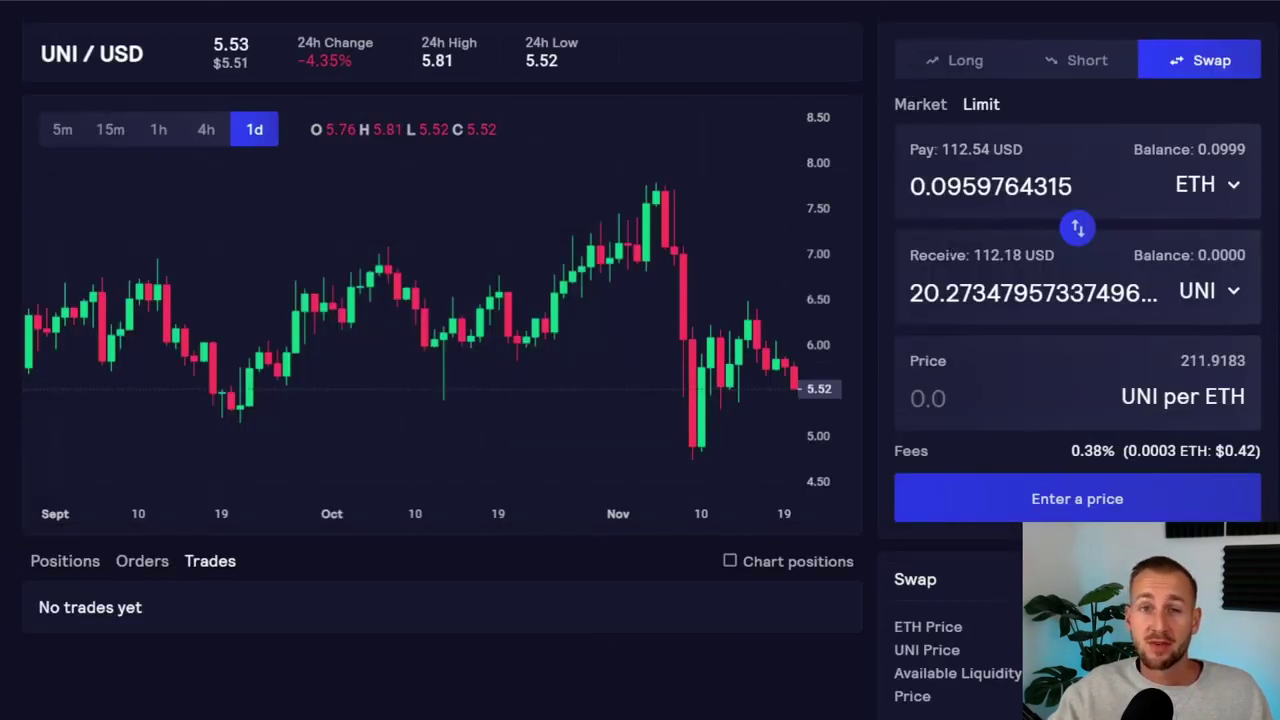
Compare the market and limit forms of the swap, and set a limit price of 220 UNI per ETH
{"action": "left_click", "coordinate": [917, 107]}
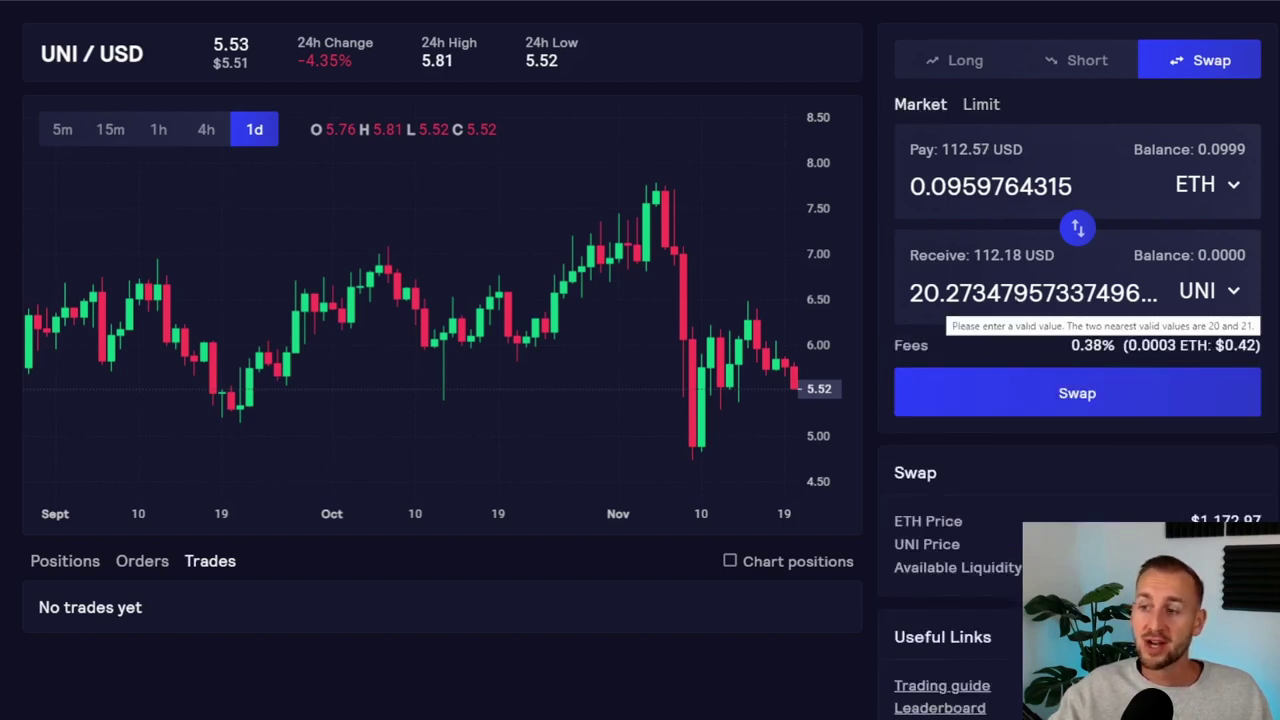
{"action": "left_click", "coordinate": [980, 106]}
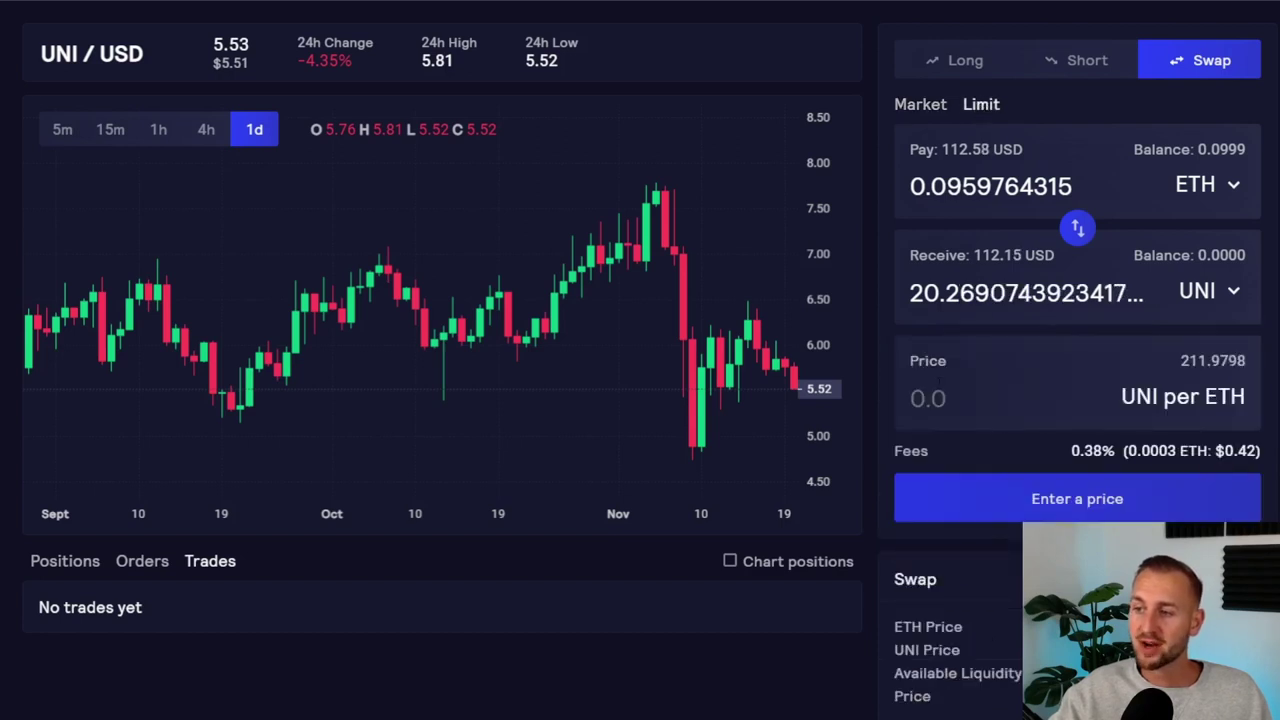
{"action": "scroll", "coordinate": [929, 357], "scroll_direction": "down", "scroll_amount": 1}
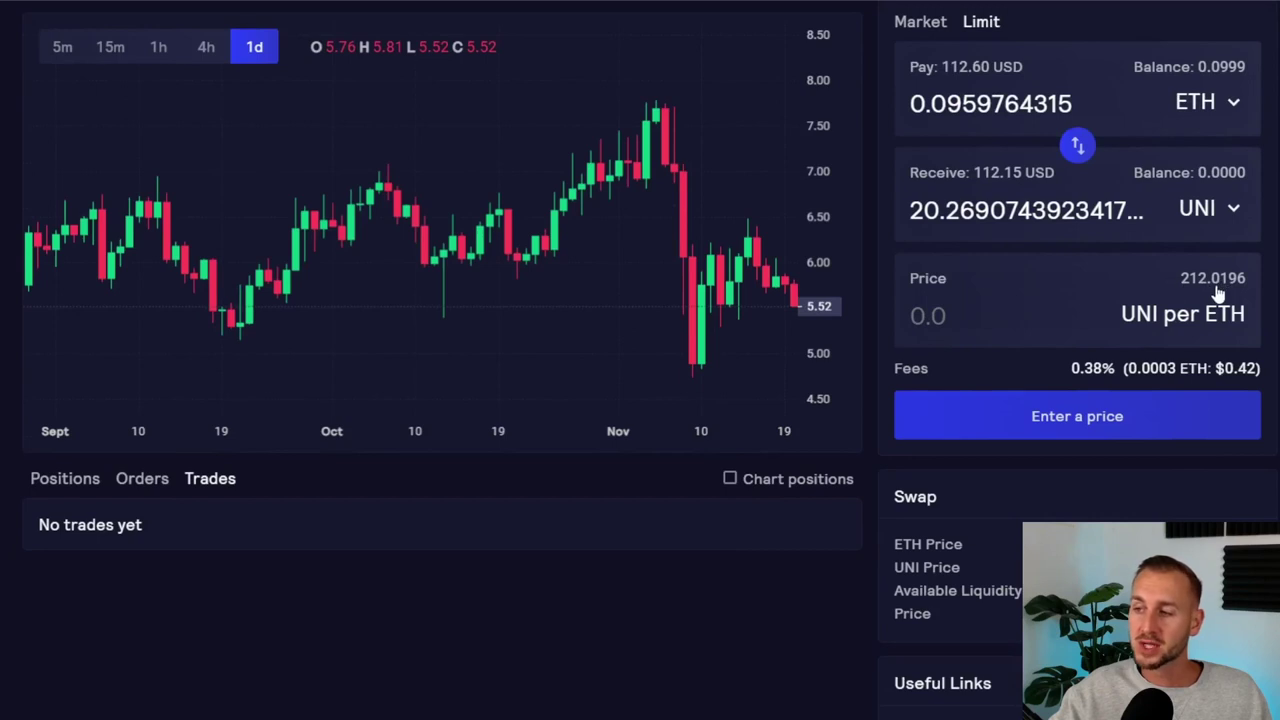
{"action": "left_click", "coordinate": [993, 313]}
{"action": "type", "text": "220"}
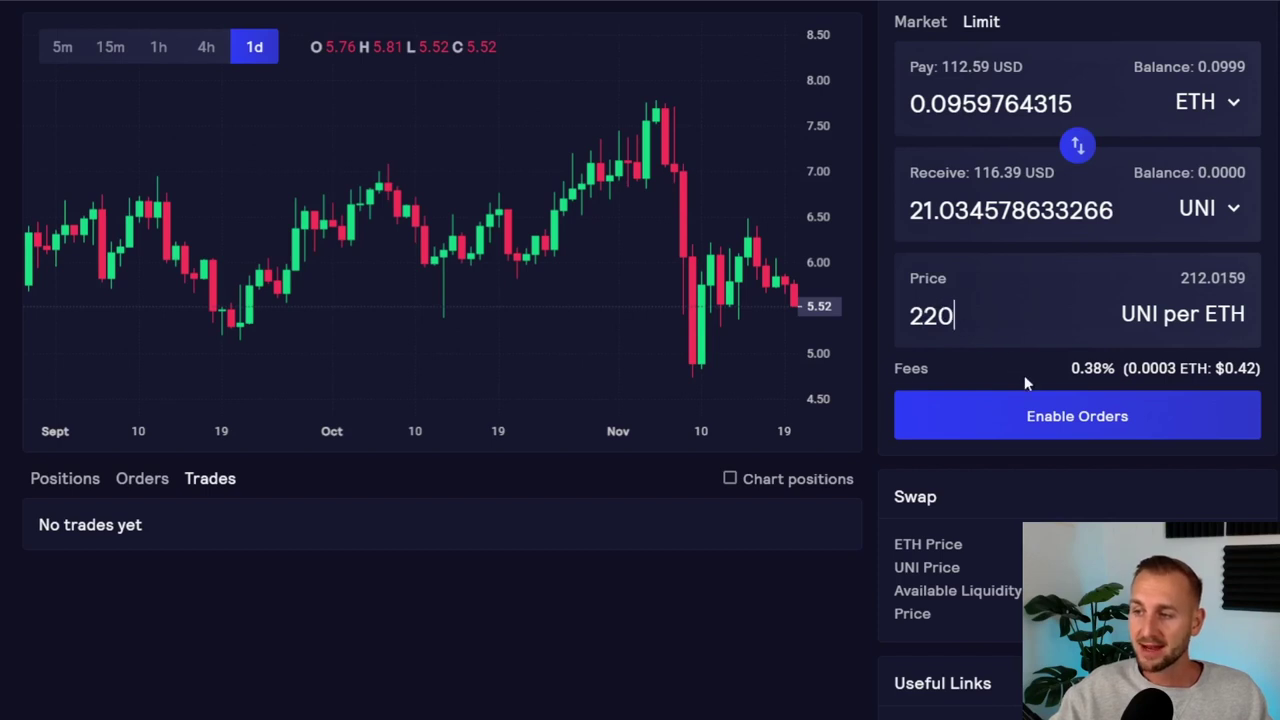
Enable orders for the limit swap, accepting that orders are not guaranteed to execute
{"action": "left_click", "coordinate": [1006, 414]}
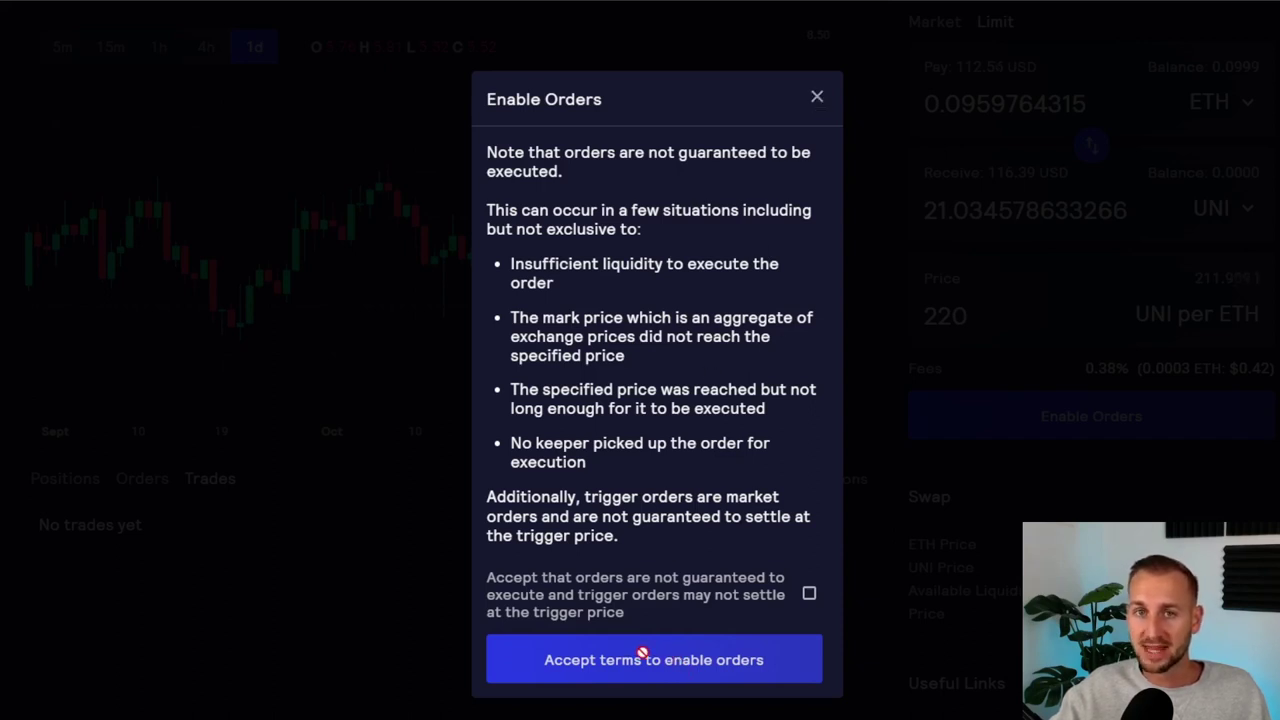
{"action": "left_click", "coordinate": [809, 593]}
{"action": "left_click", "coordinate": [651, 660]}
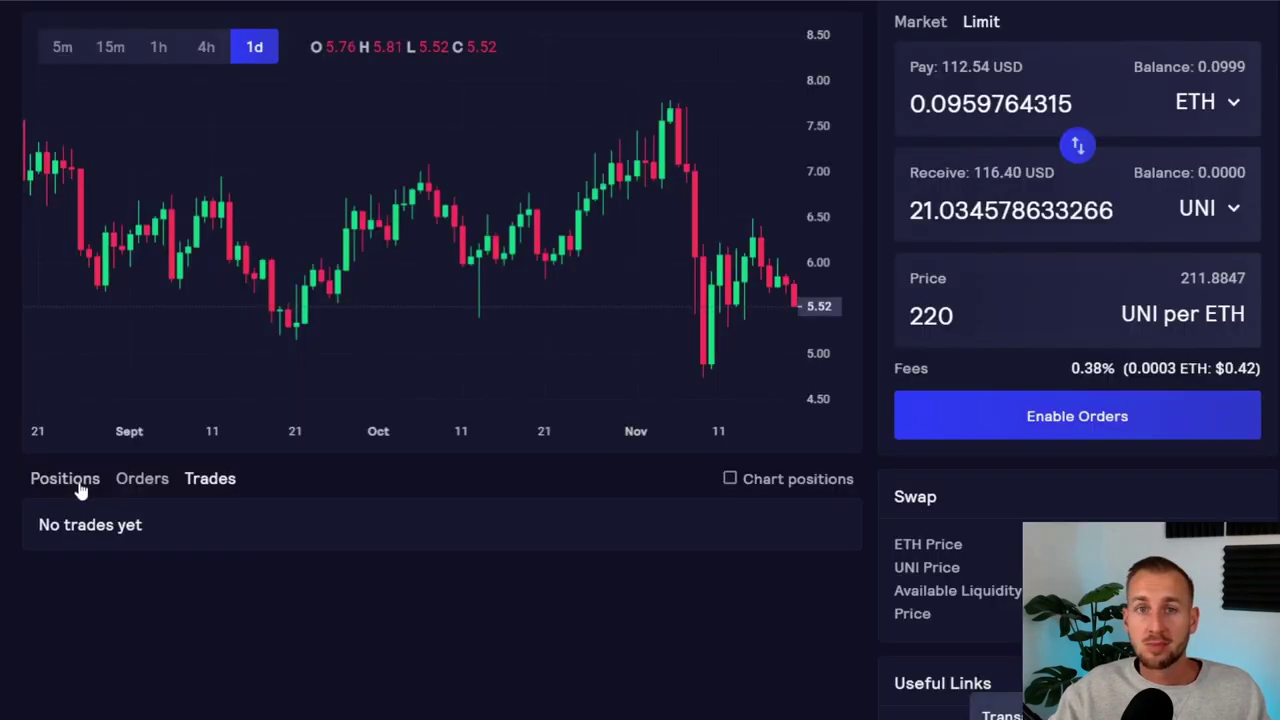
Check the account's open positions and open orders below the chart
{"action": "left_click", "coordinate": [72, 480]}
{"action": "left_click", "coordinate": [138, 479]}
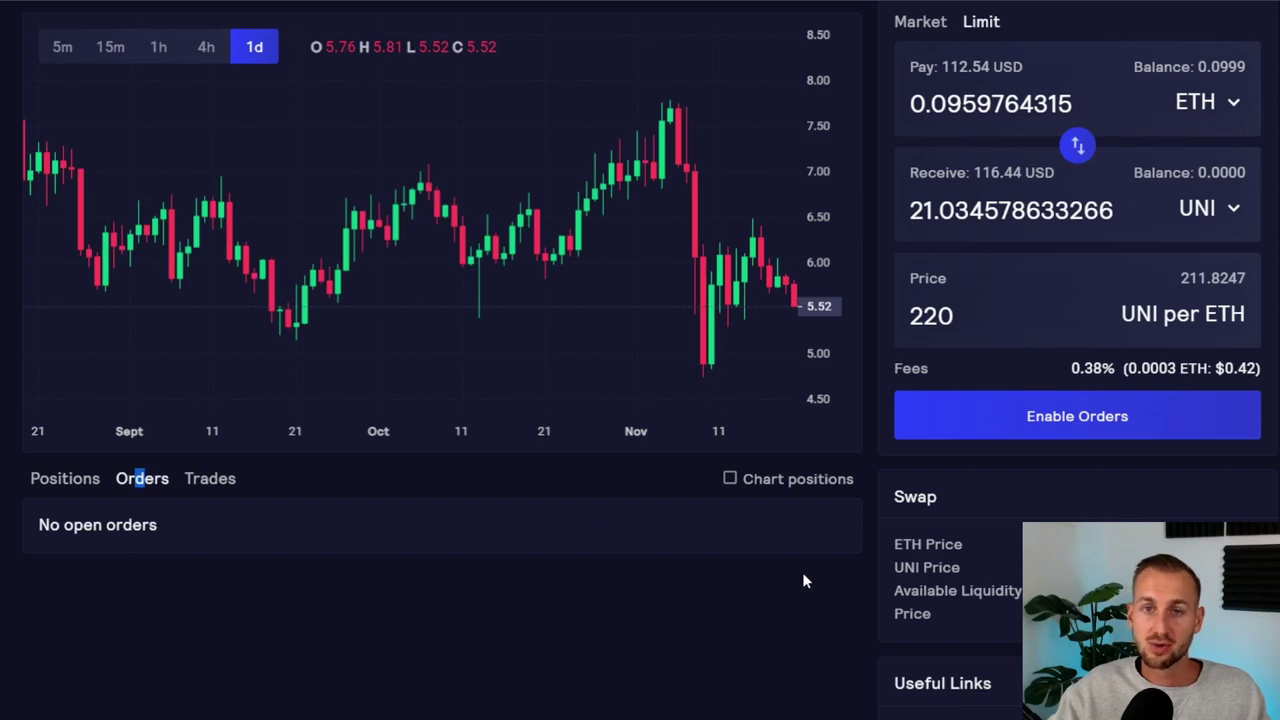
{"action": "scroll", "coordinate": [874, 584], "scroll_direction": "up", "scroll_amount": 2}
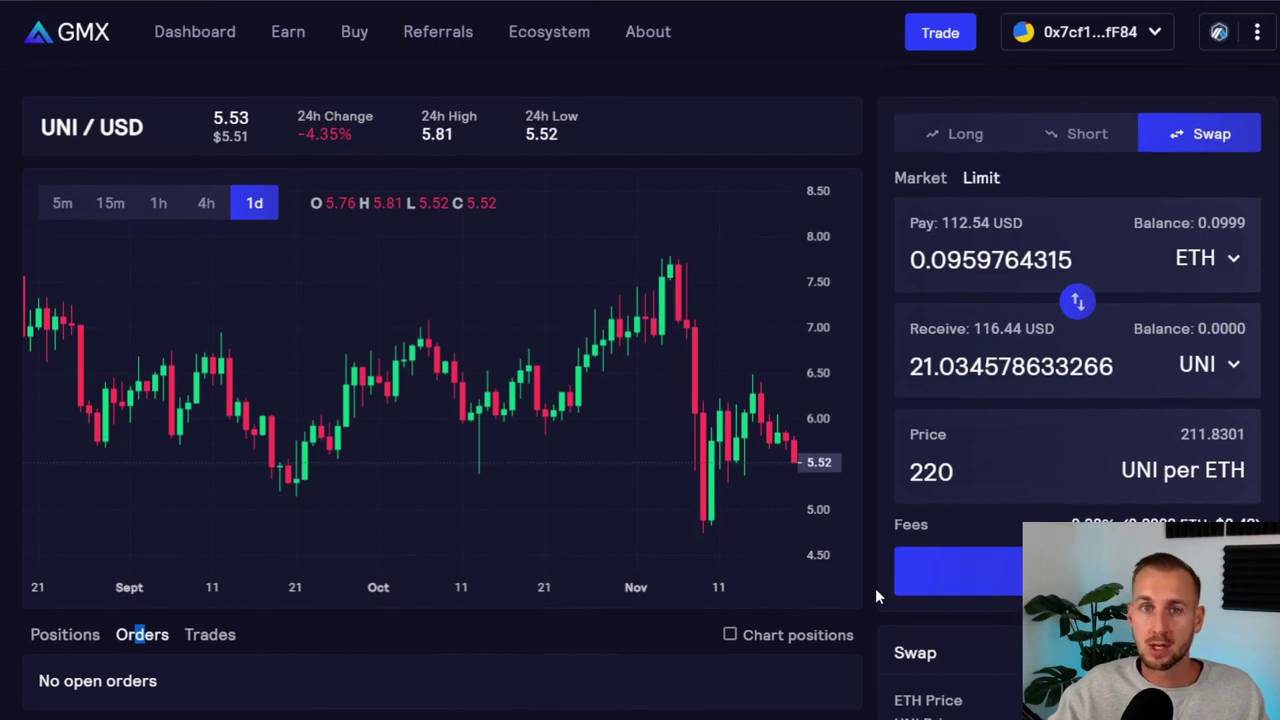
Compare the Long and Short order forms for ETH / USD, finishing on the Long form
{"action": "left_click", "coordinate": [968, 140]}
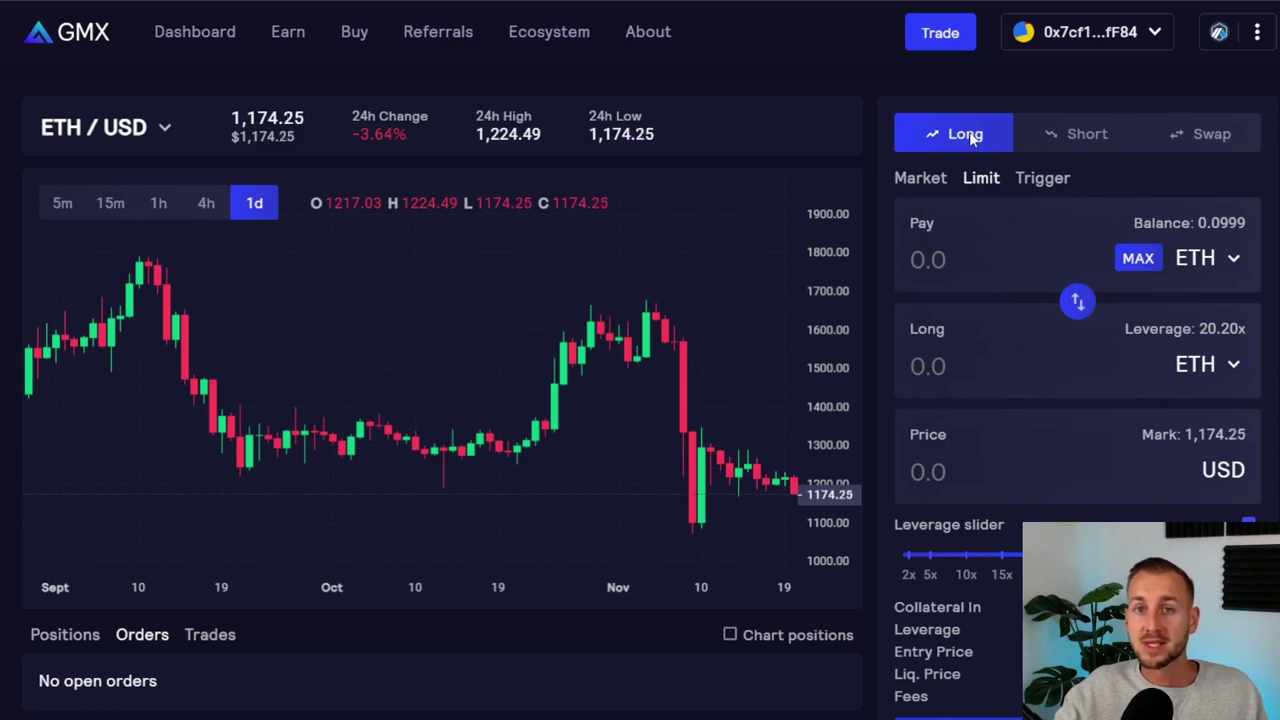
{"action": "left_click", "coordinate": [1050, 138]}
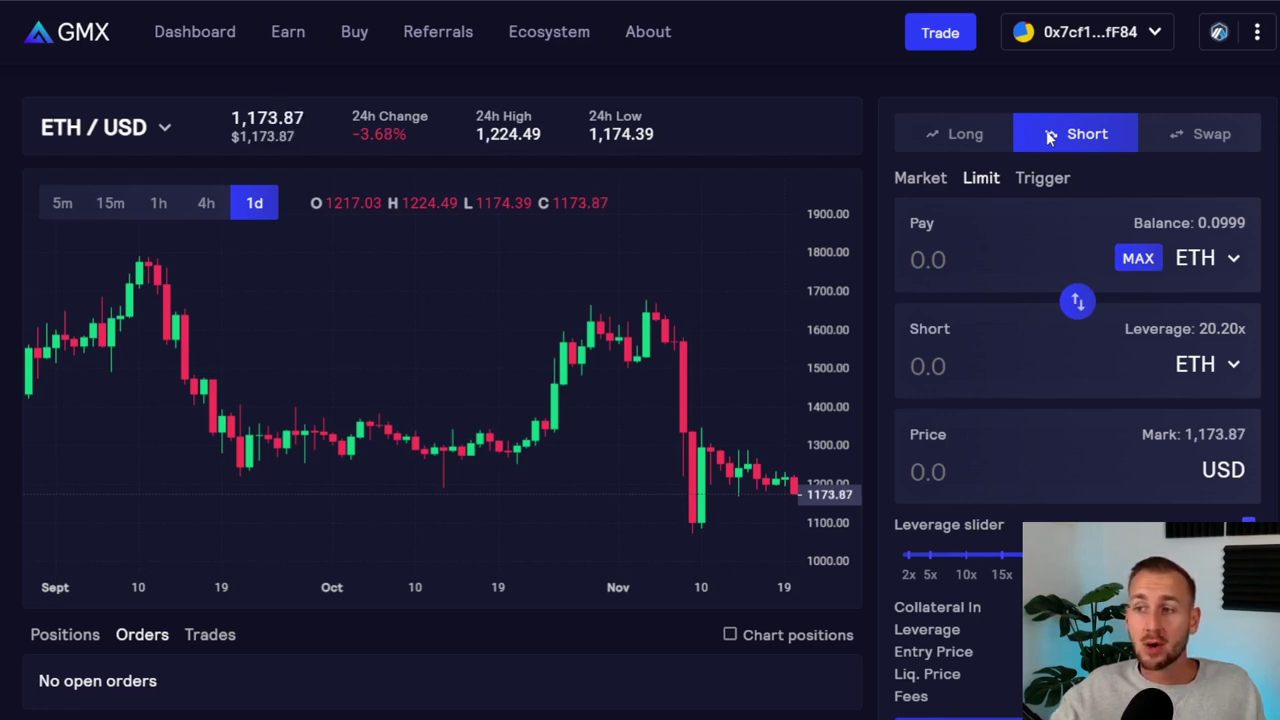
{"action": "left_click", "coordinate": [978, 129]}
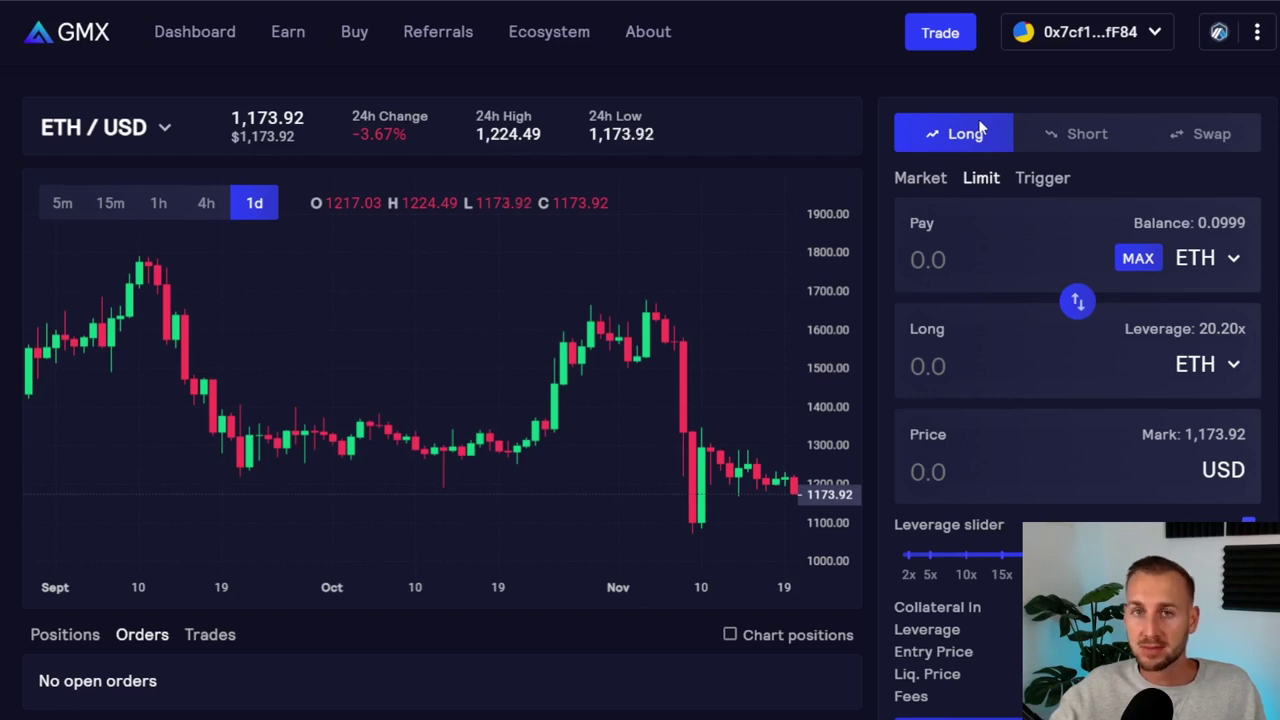
{"action": "left_click", "coordinate": [1085, 133]}
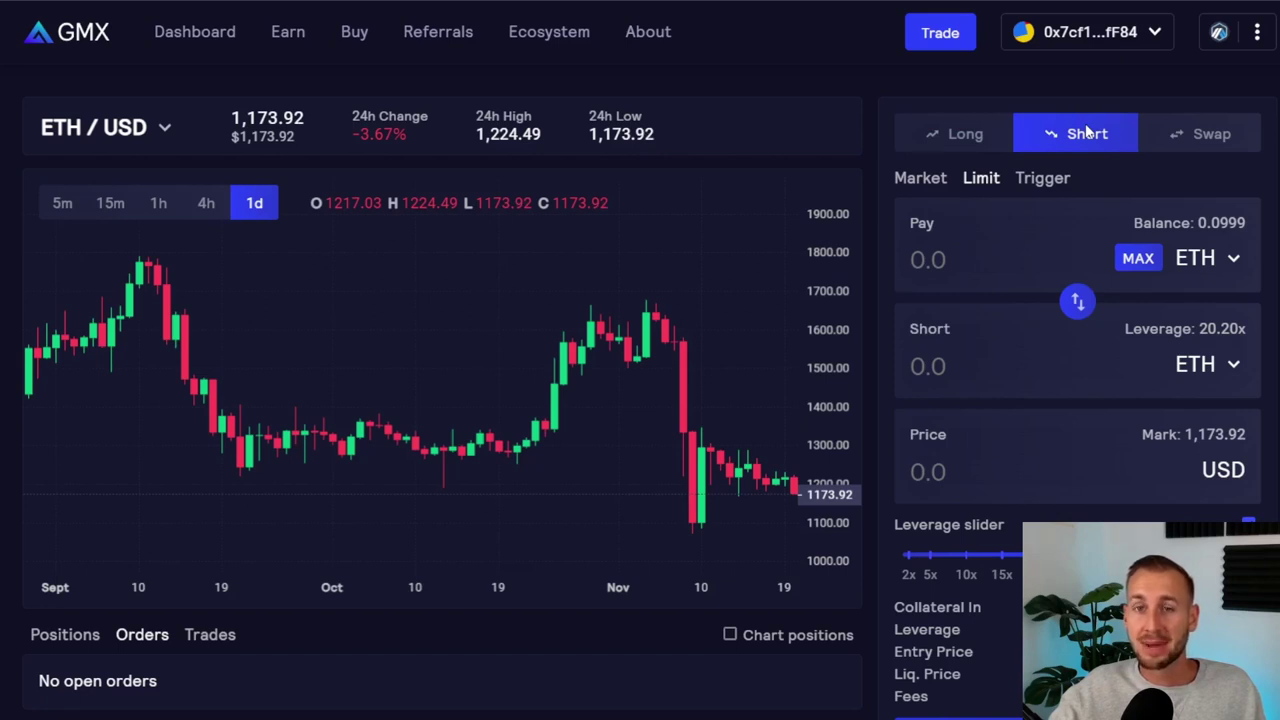
{"action": "left_click", "coordinate": [921, 143]}
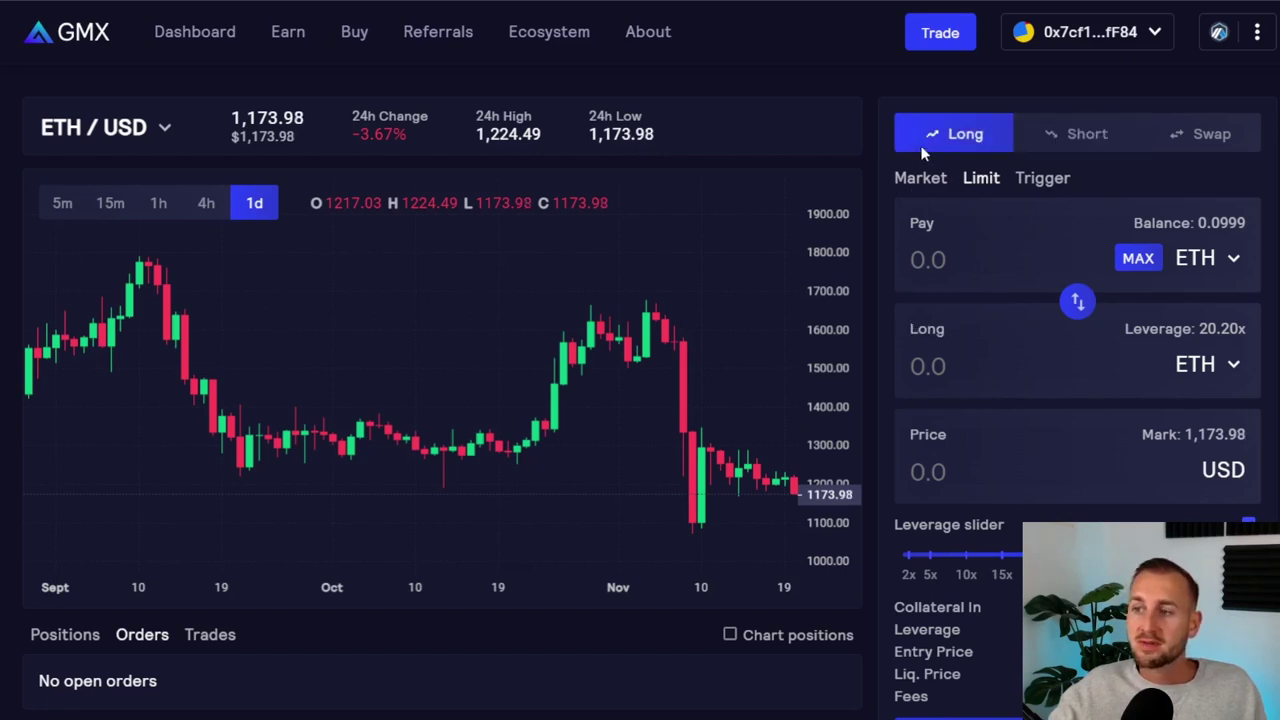
Compare the market and limit order types for the ETH long, leaving Market selected
{"action": "left_click", "coordinate": [921, 178]}
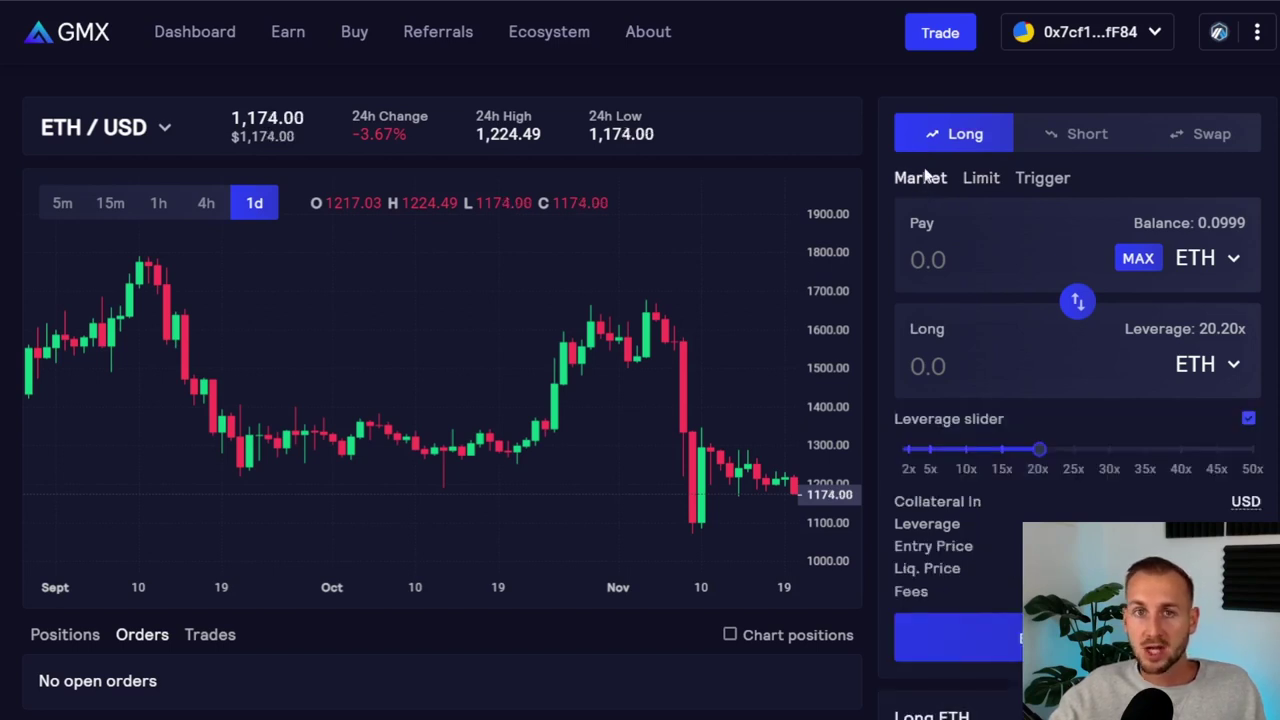
{"action": "left_click", "coordinate": [980, 180]}
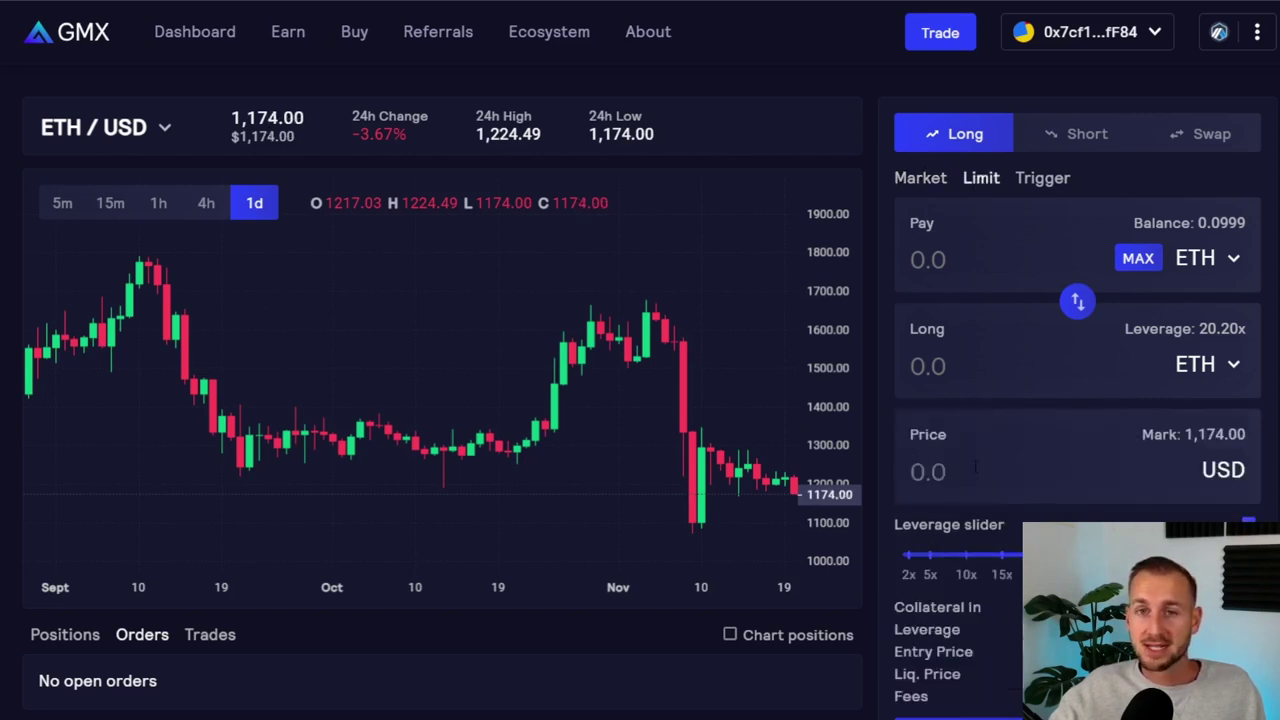
{"action": "left_click", "coordinate": [928, 179]}
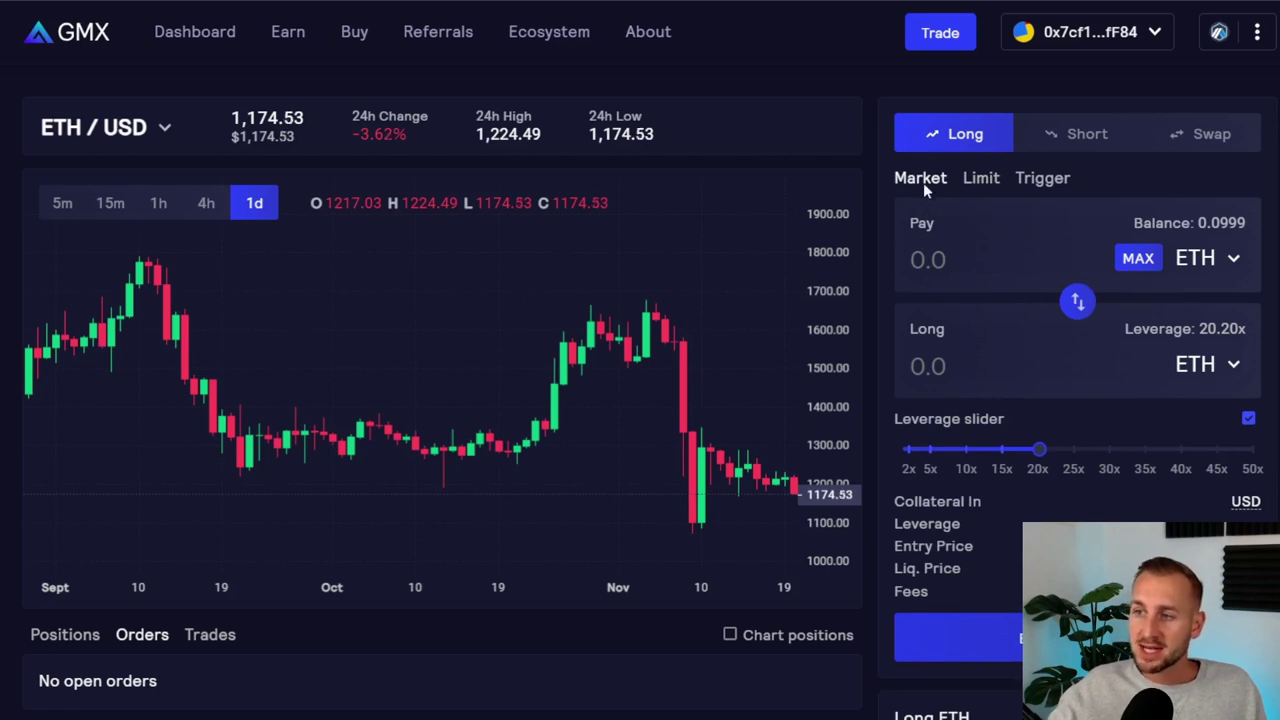
Set up a market short on ETH paying 0.05 ETH at 10x leverage, and review its liquidation price and fee breakdown
{"action": "left_click", "coordinate": [1050, 134]}
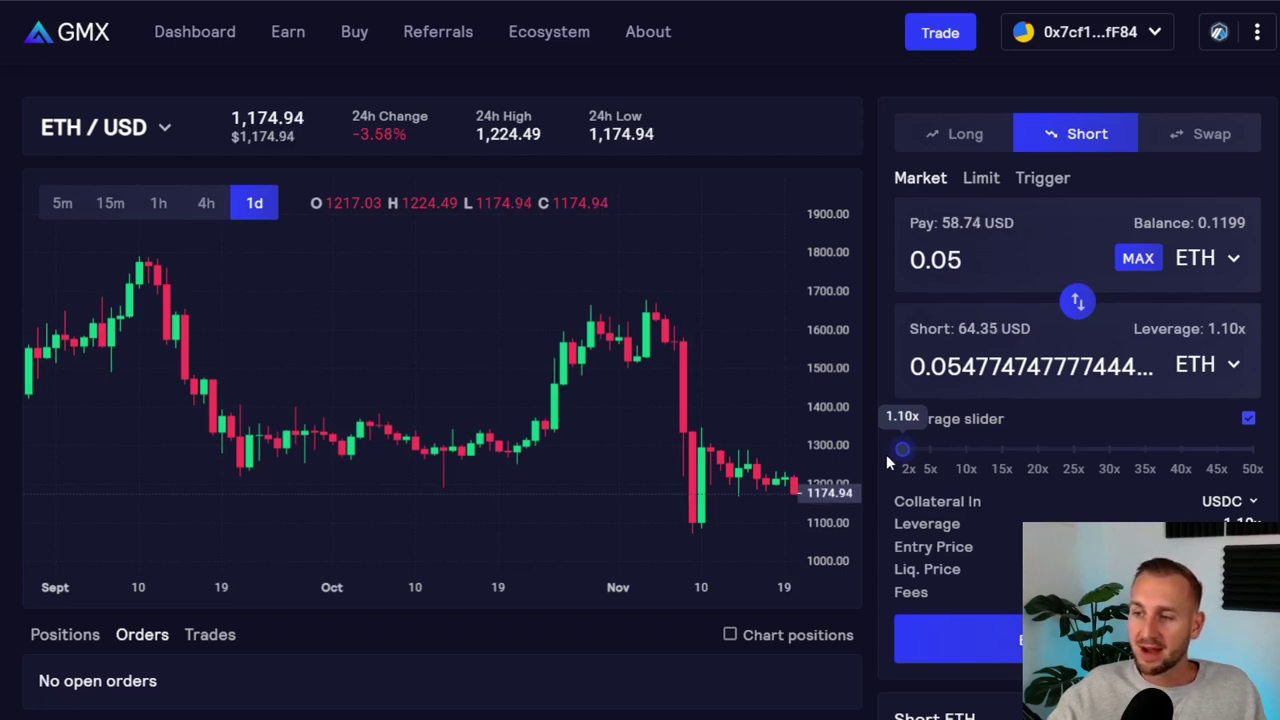
{"action": "left_click_drag", "start_coordinate": [902, 450], "coordinate": [968, 452]}
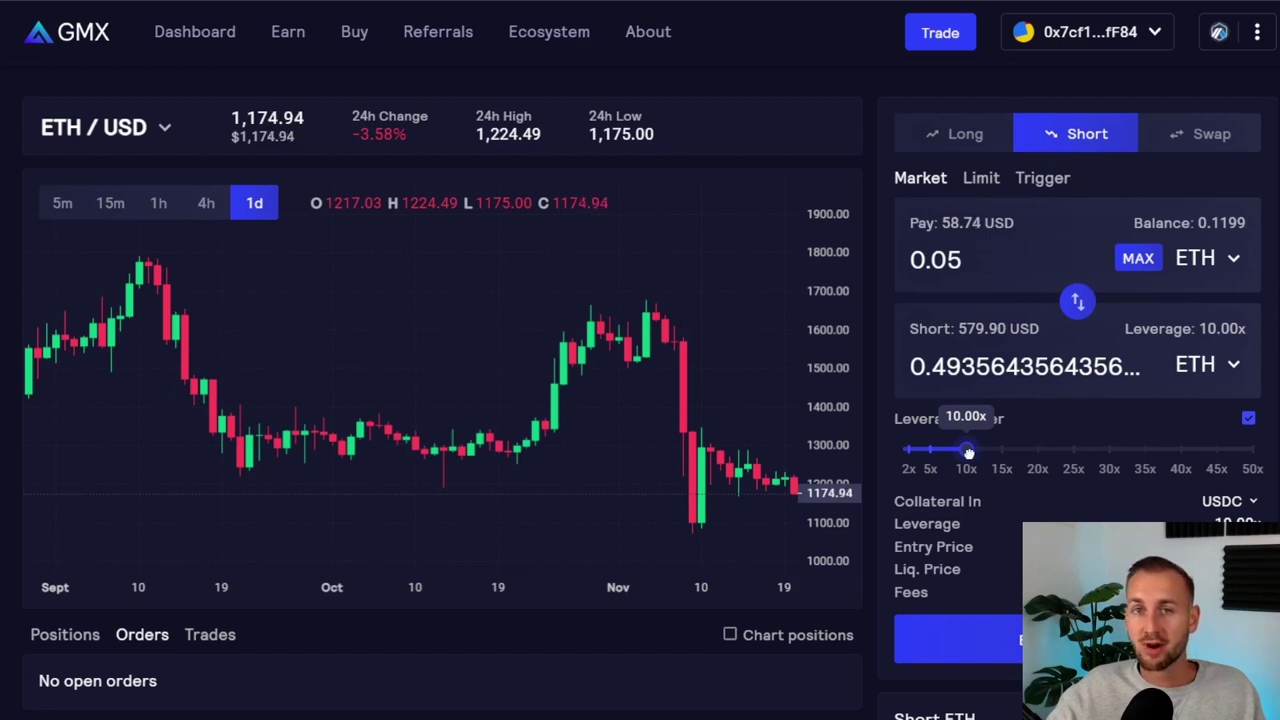
{"action": "scroll", "coordinate": [886, 404], "scroll_direction": "down", "scroll_amount": 1}
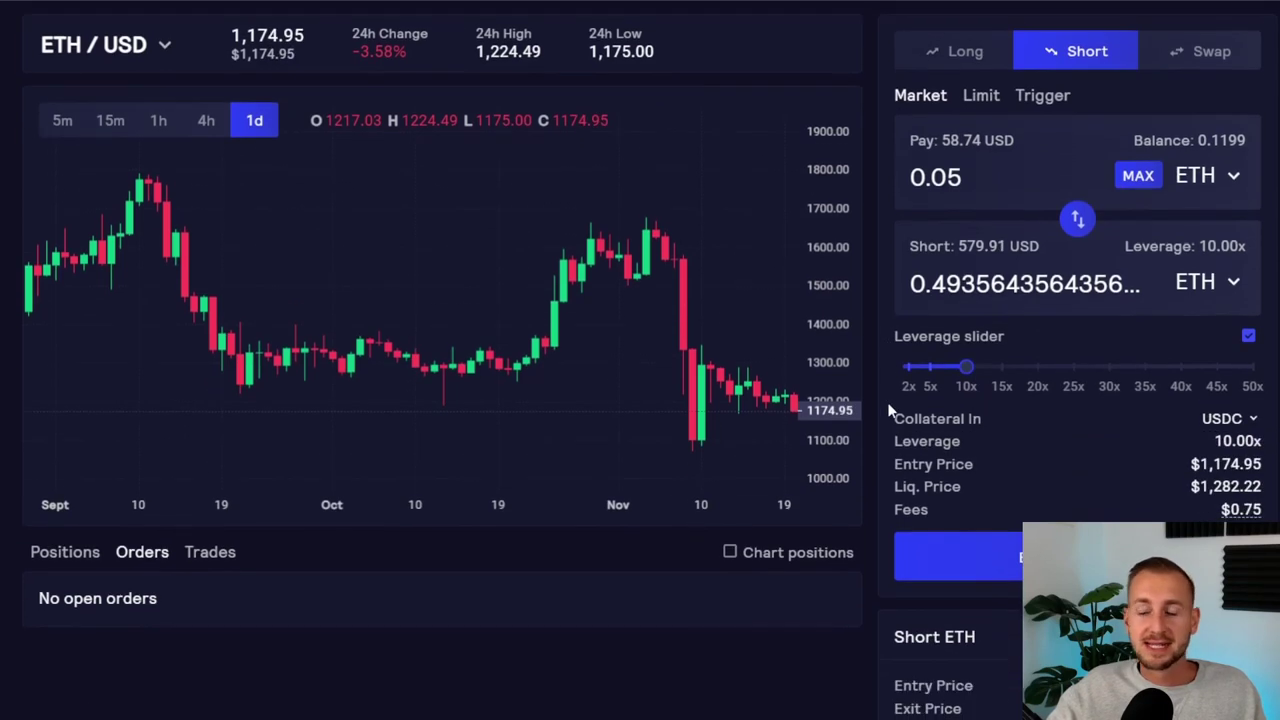
{"action": "scroll", "coordinate": [888, 410], "scroll_direction": "down", "scroll_amount": 1}
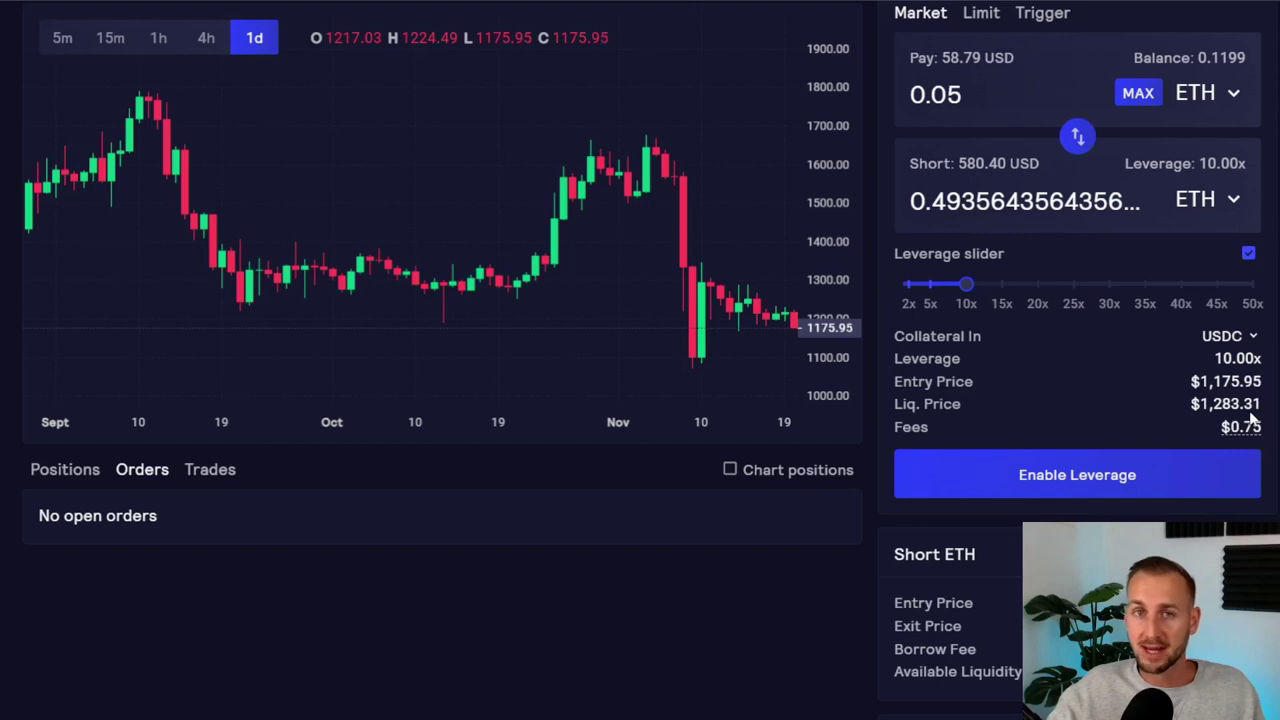
{"action": "mouse_move", "coordinate": [1250, 427]}
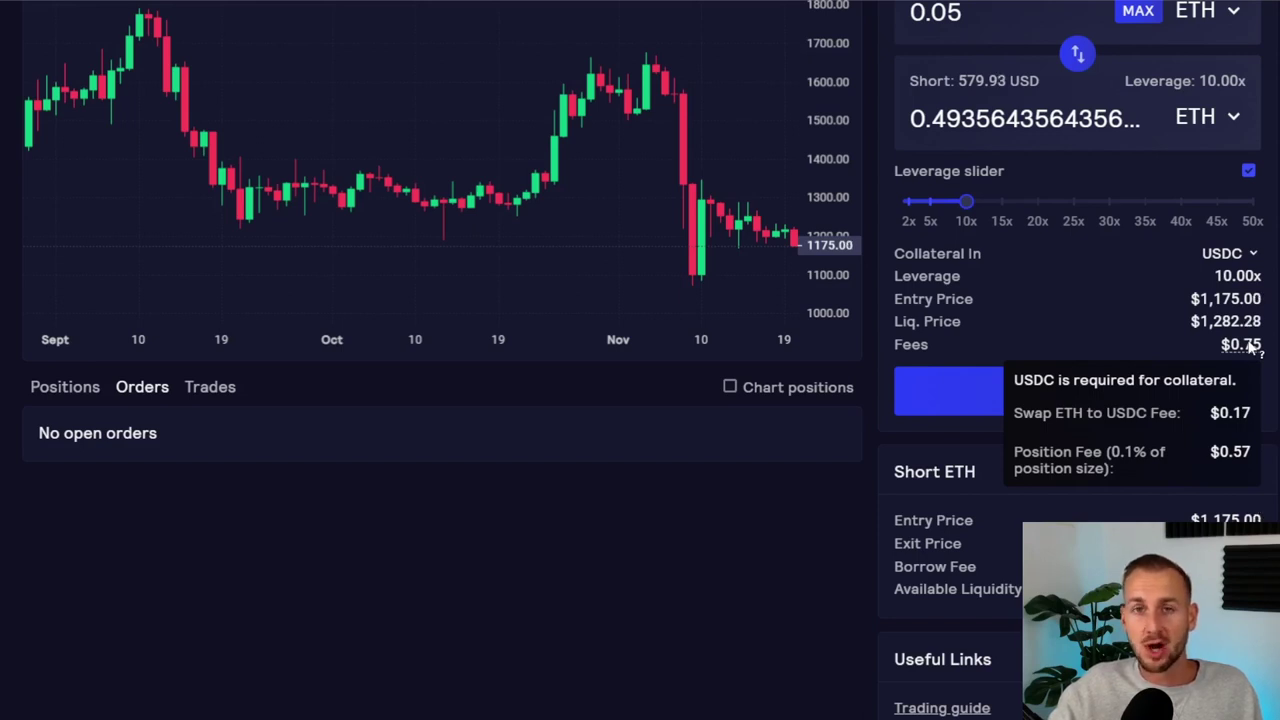
Examine the borrow fee and available liquidity for the ETH short
{"action": "scroll", "coordinate": [1134, 414], "scroll_direction": "down", "scroll_amount": 1}
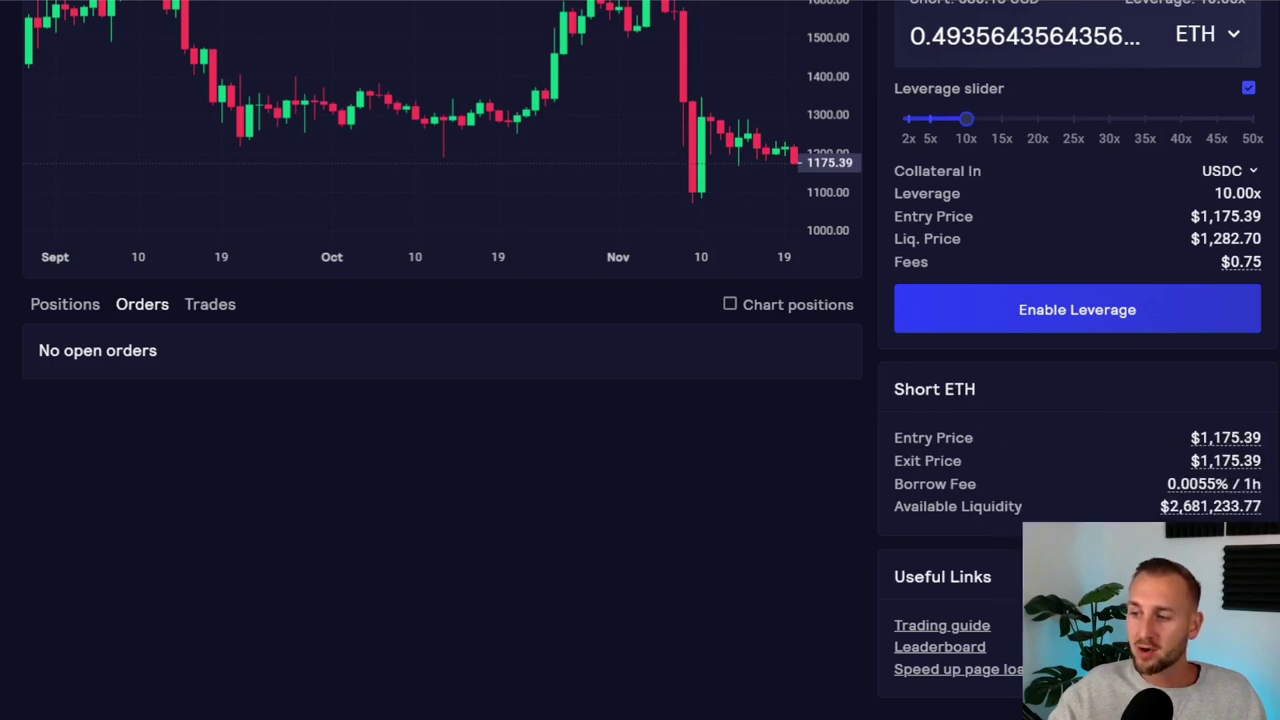
{"action": "mouse_move", "coordinate": [1248, 487]}
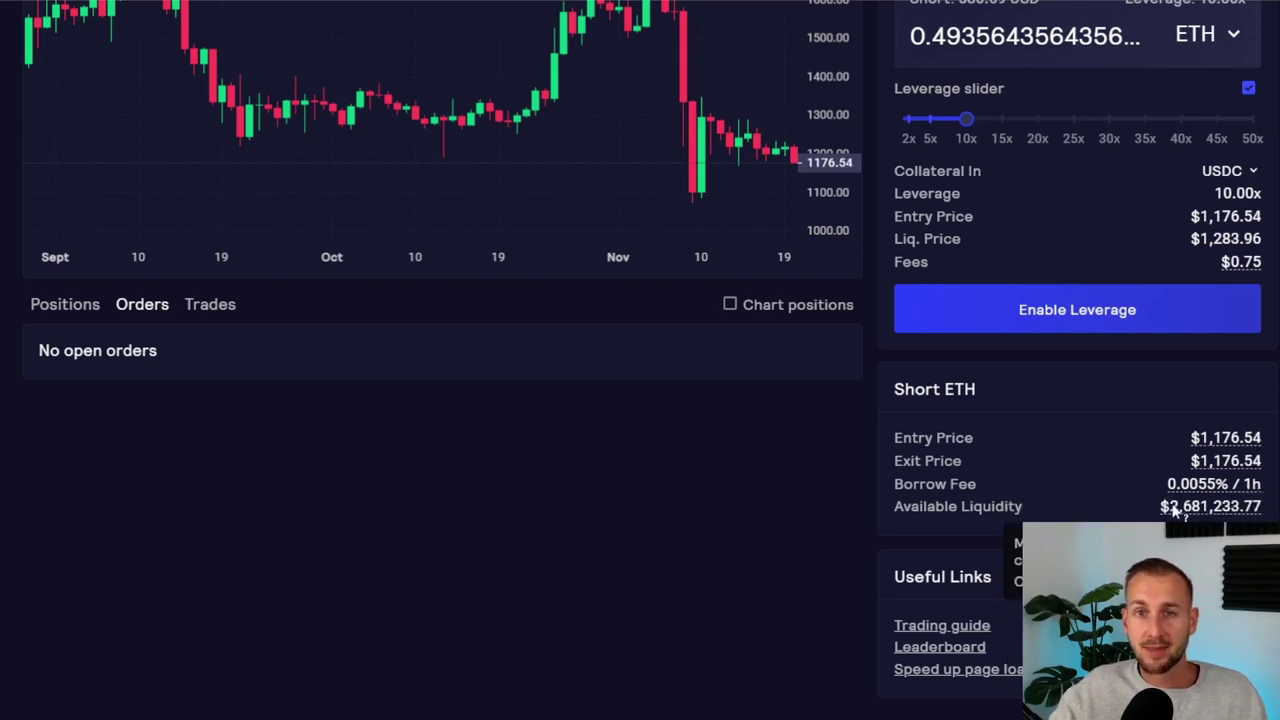
{"action": "mouse_move", "coordinate": [1200, 508]}
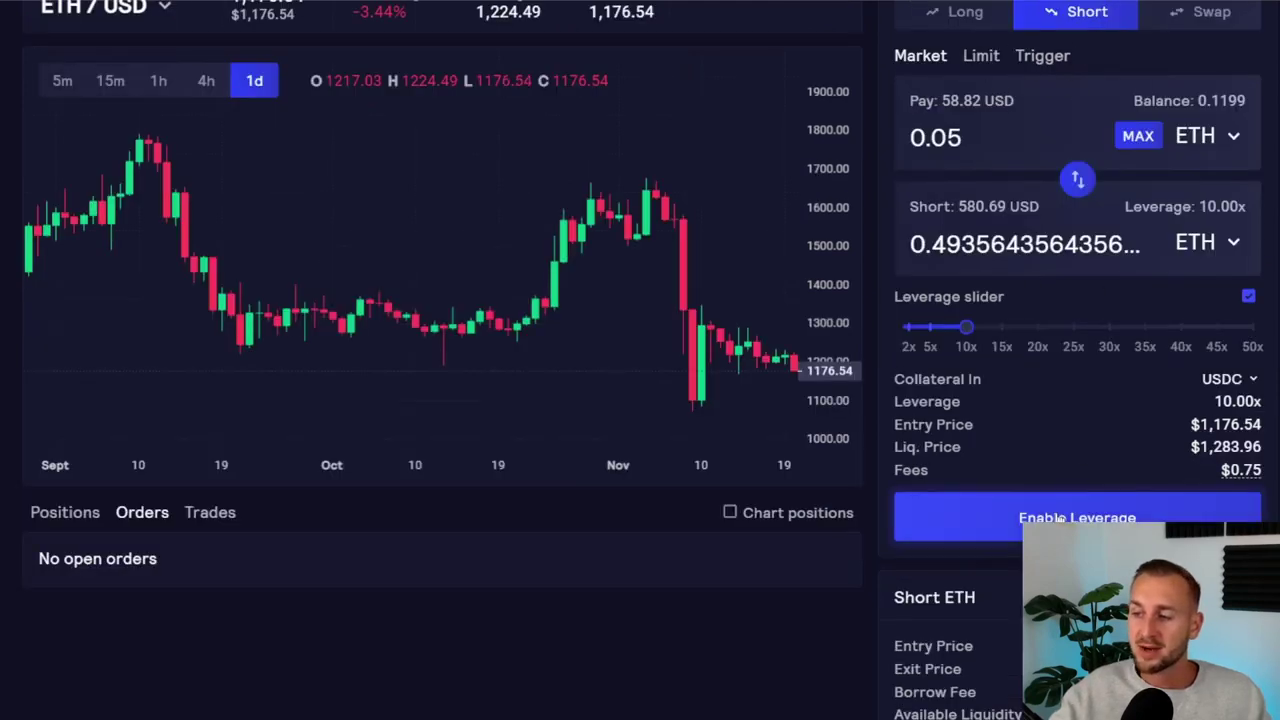
Enable leverage for the account and confirm the plugin approval transaction in the wallet
{"action": "left_click", "coordinate": [1052, 517]}
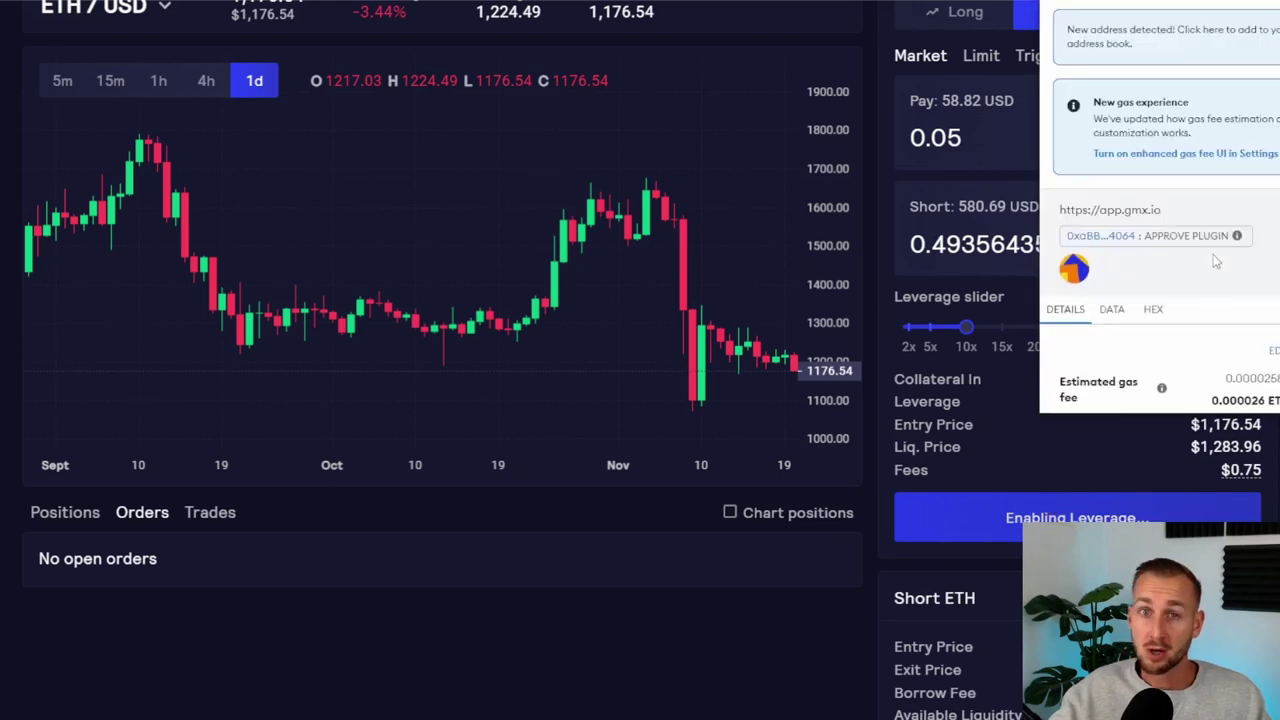
{"action": "scroll", "coordinate": [1216, 261], "scroll_direction": "down", "scroll_amount": 3}
{"action": "left_click", "coordinate": [1234, 382]}
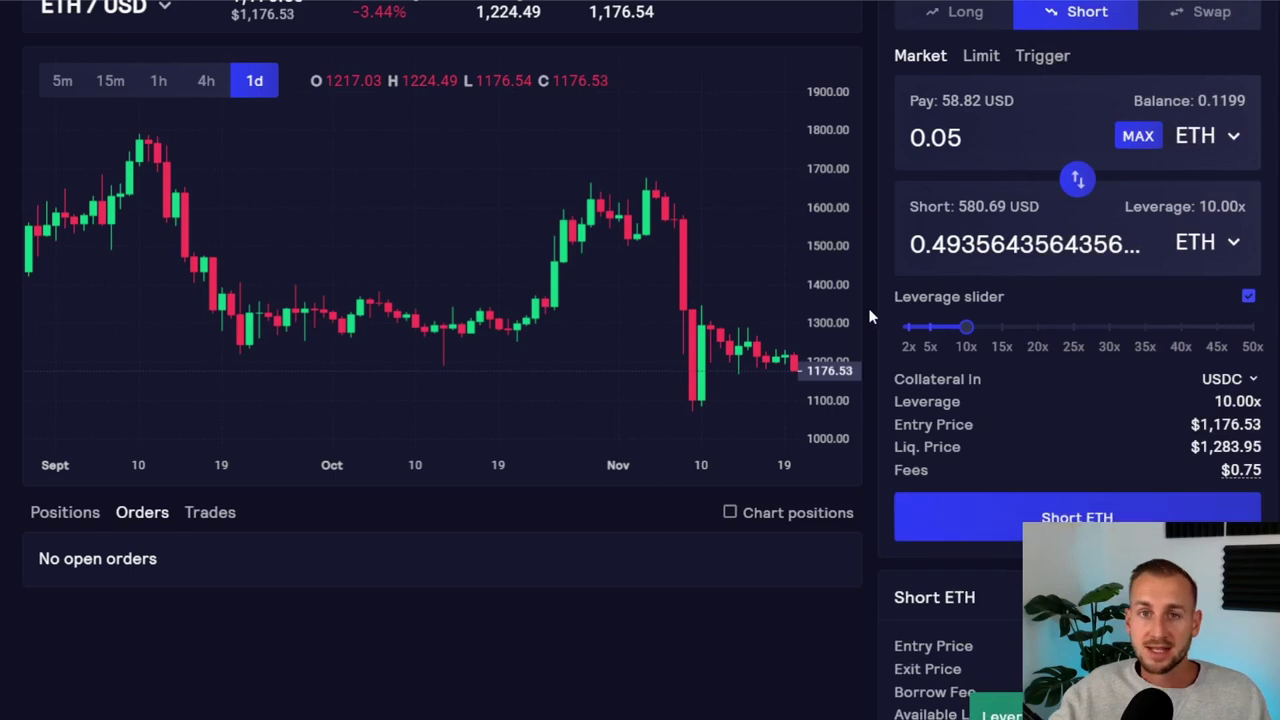
Open the 10x ETH market short paying 0.05 ETH and confirm the transaction in the wallet
{"action": "left_click", "coordinate": [957, 522]}
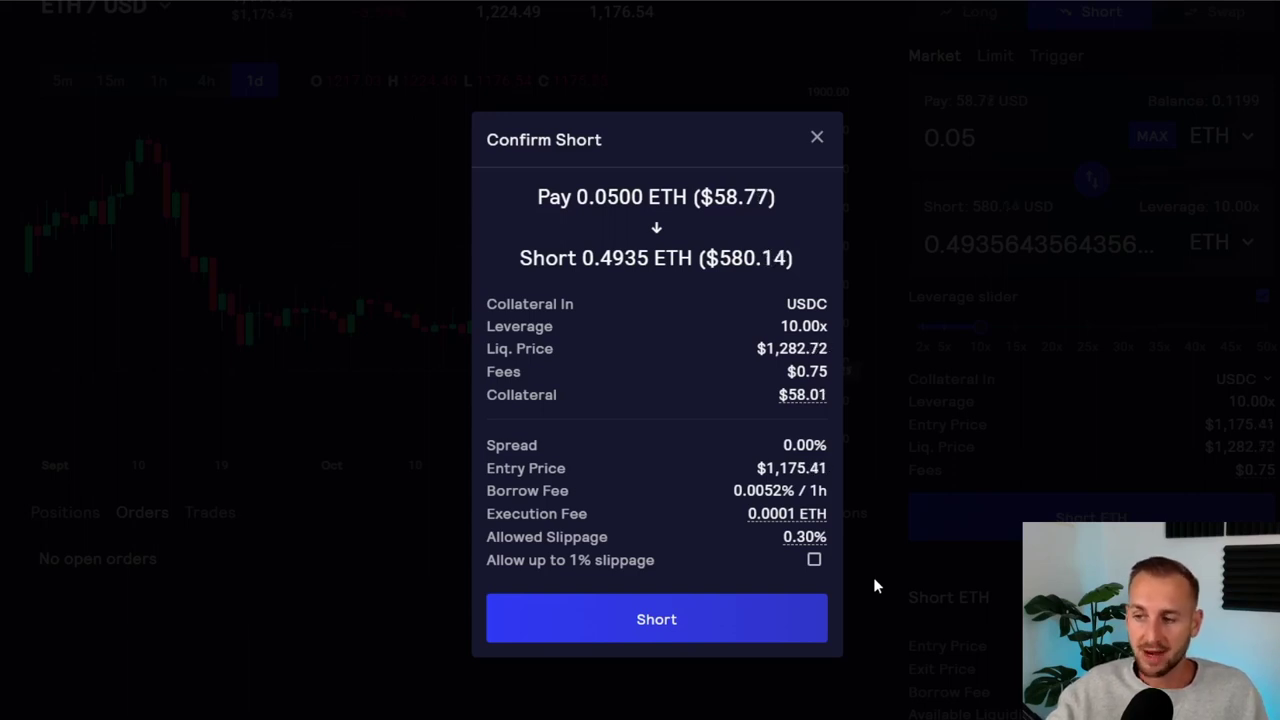
{"action": "left_click", "coordinate": [690, 612]}
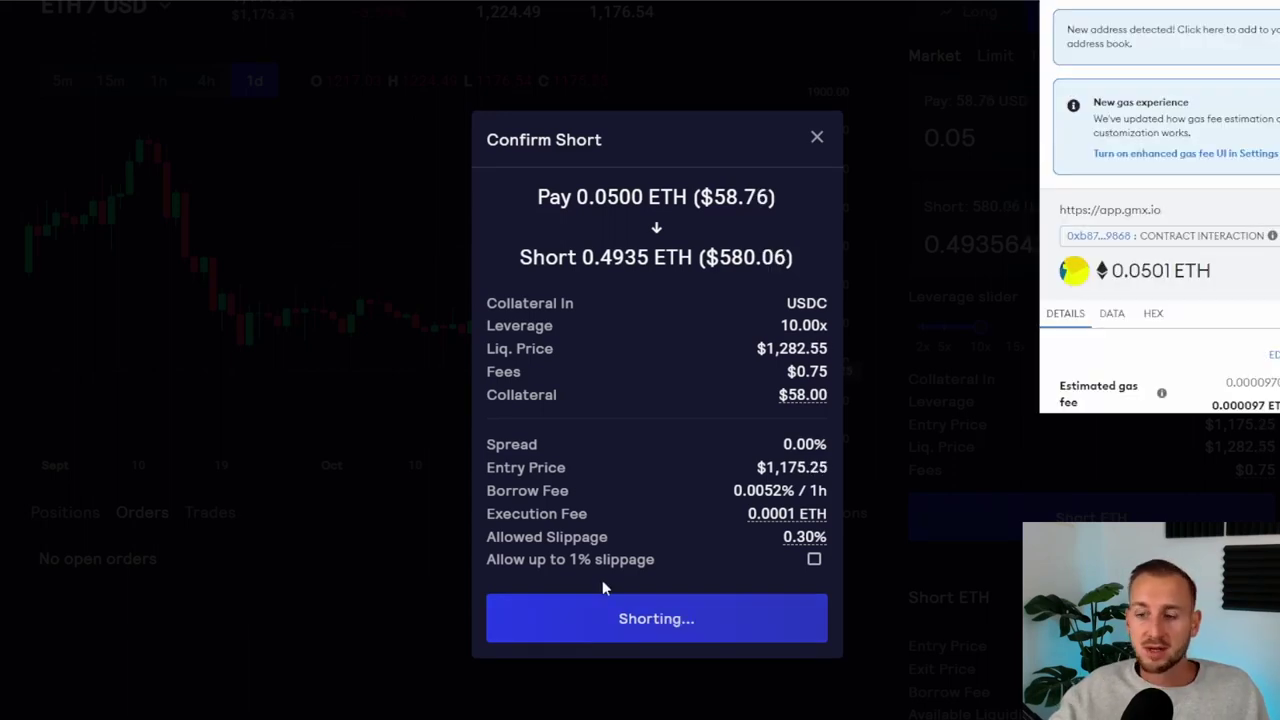
{"action": "scroll", "coordinate": [1160, 300], "scroll_direction": "down", "scroll_amount": 5}
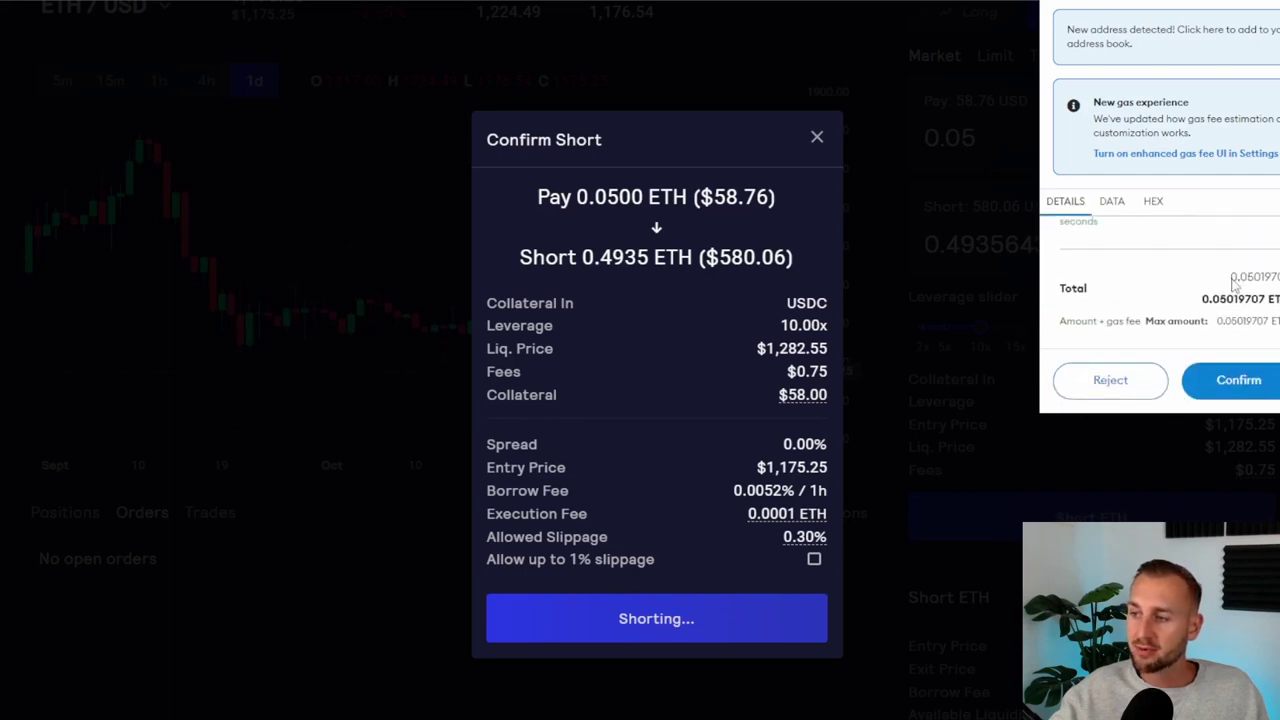
{"action": "left_click", "coordinate": [1240, 379]}
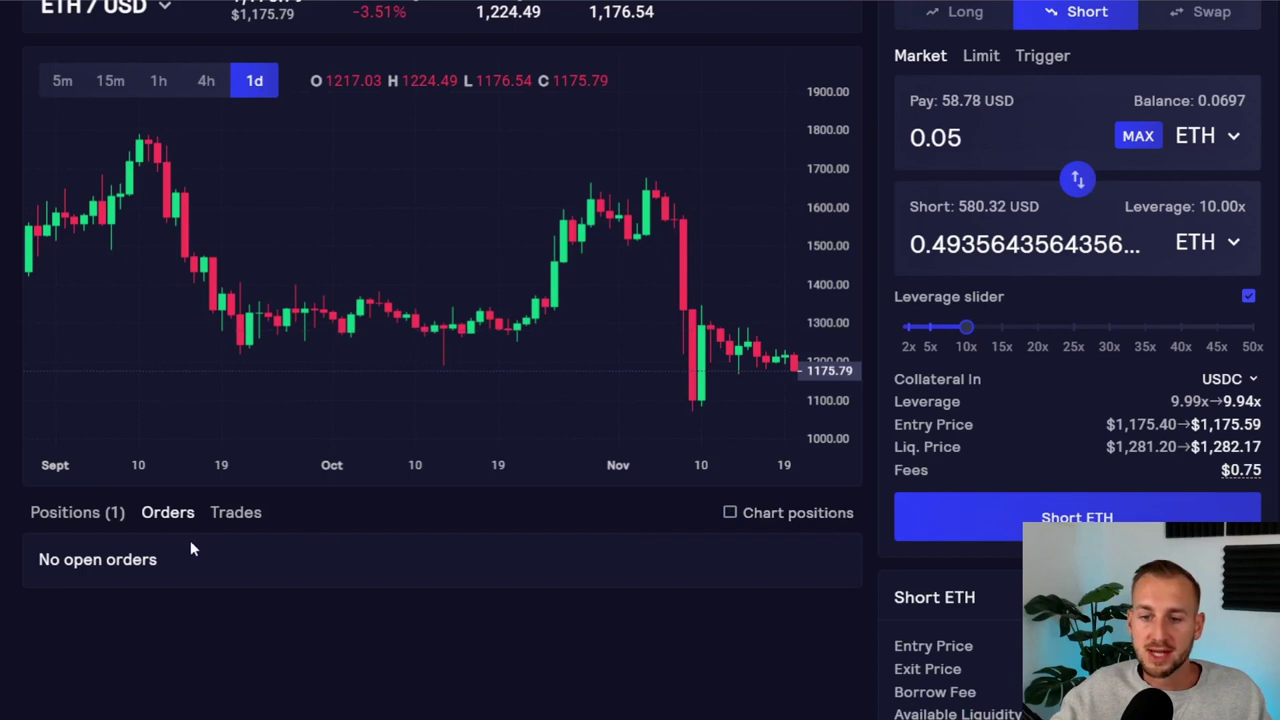
Show the details of the open ETH short position and display its entry and liquidation levels on the chart
{"action": "left_click", "coordinate": [85, 513]}
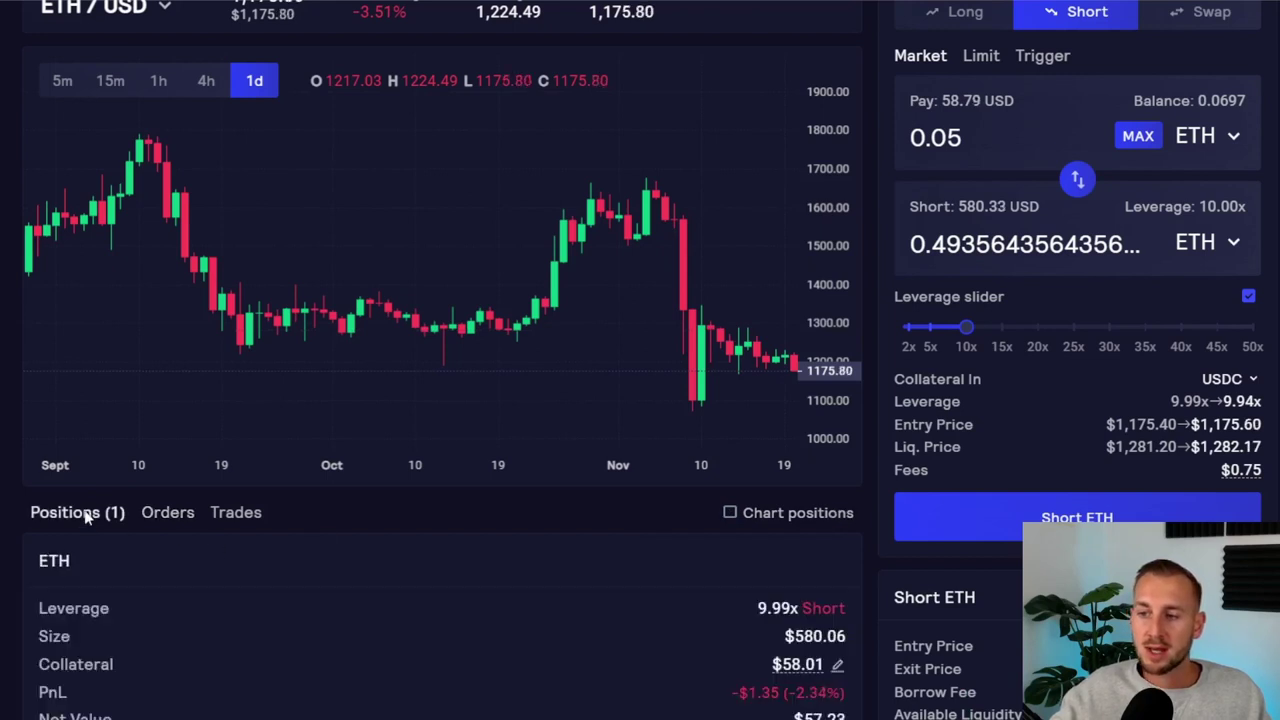
{"action": "left_click", "coordinate": [729, 514]}
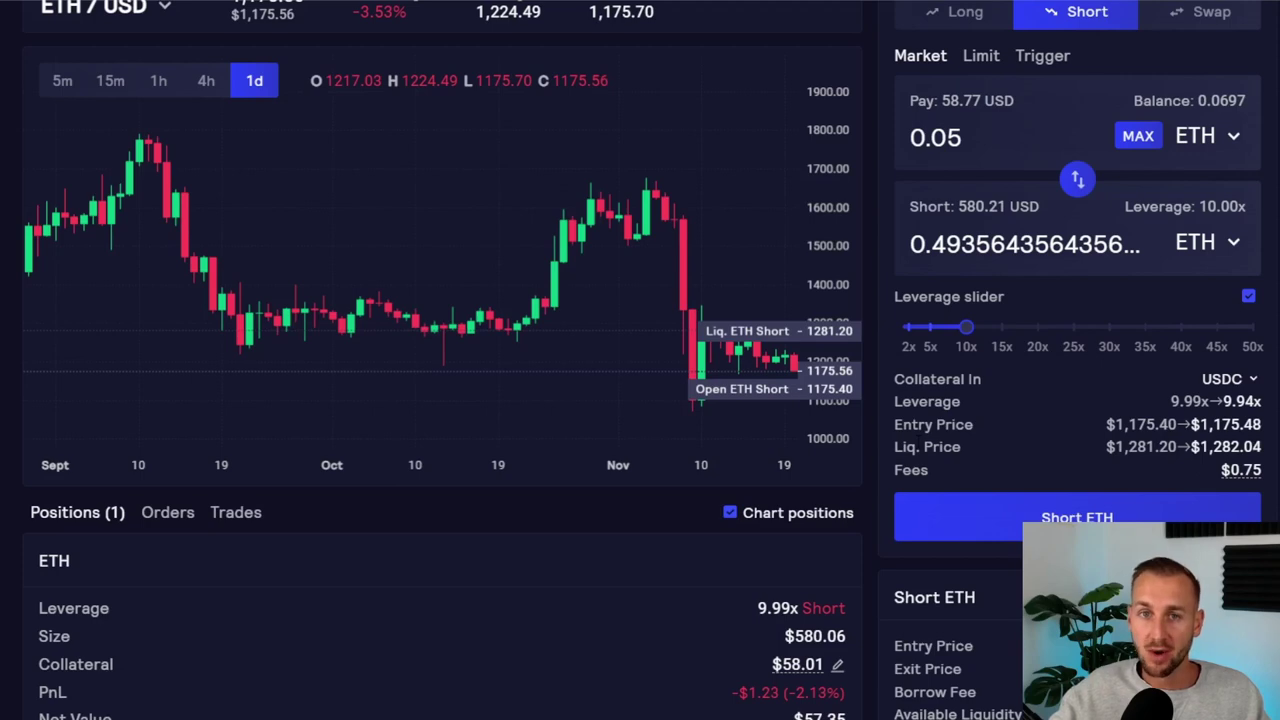
{"action": "scroll", "coordinate": [77, 575], "scroll_direction": "down", "scroll_amount": 3}
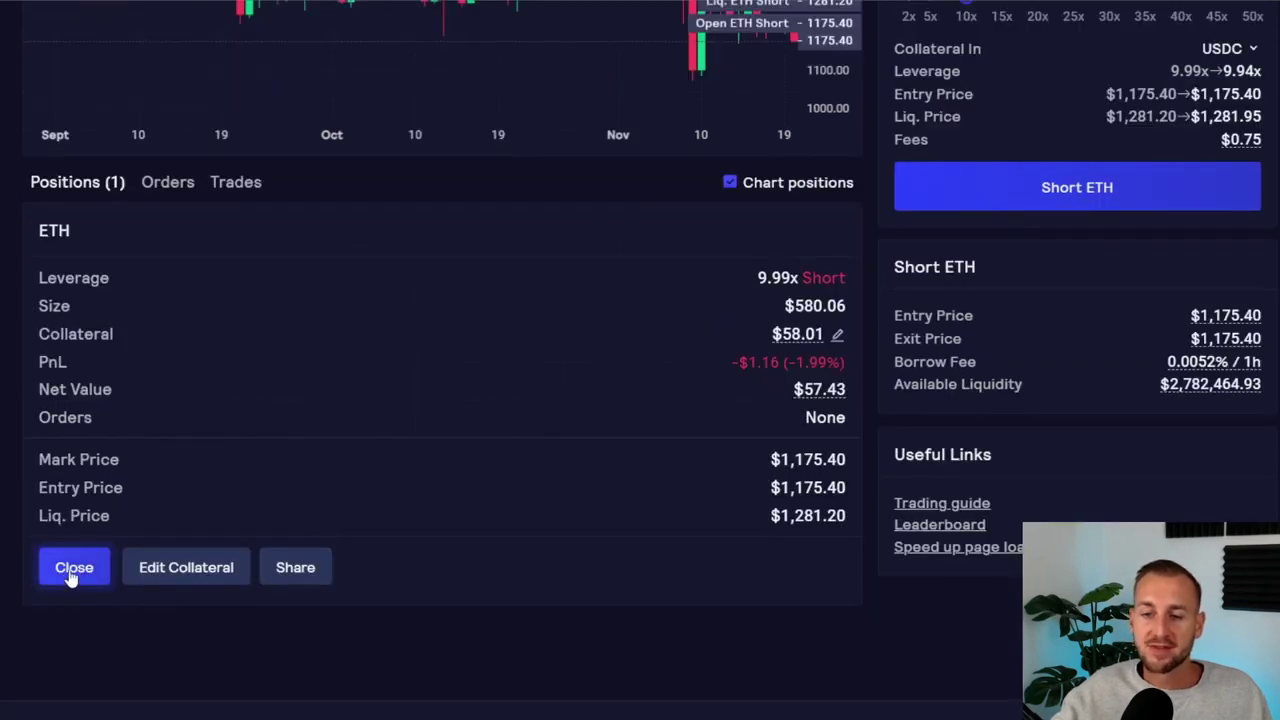
Preview closing the whole ETH short at market with the maximum 580.06 USD, checking its fees and the amount received
{"action": "left_click", "coordinate": [72, 567]}
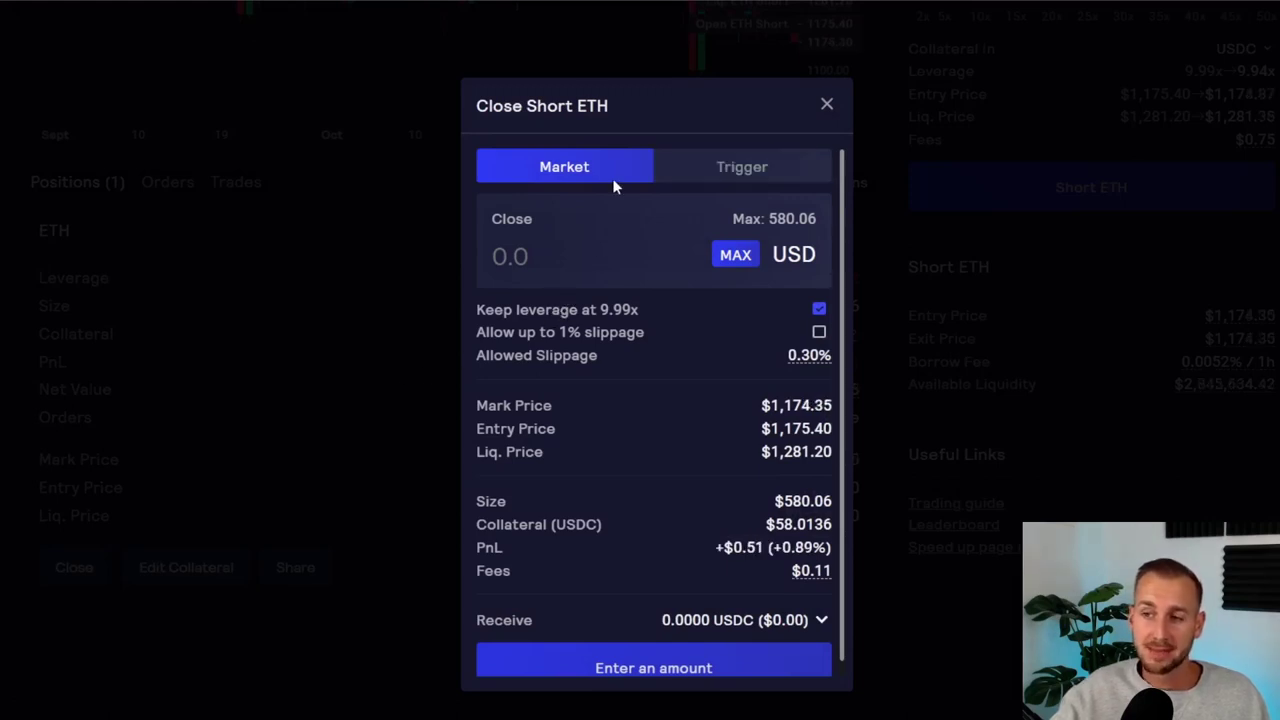
{"action": "left_click", "coordinate": [734, 256]}
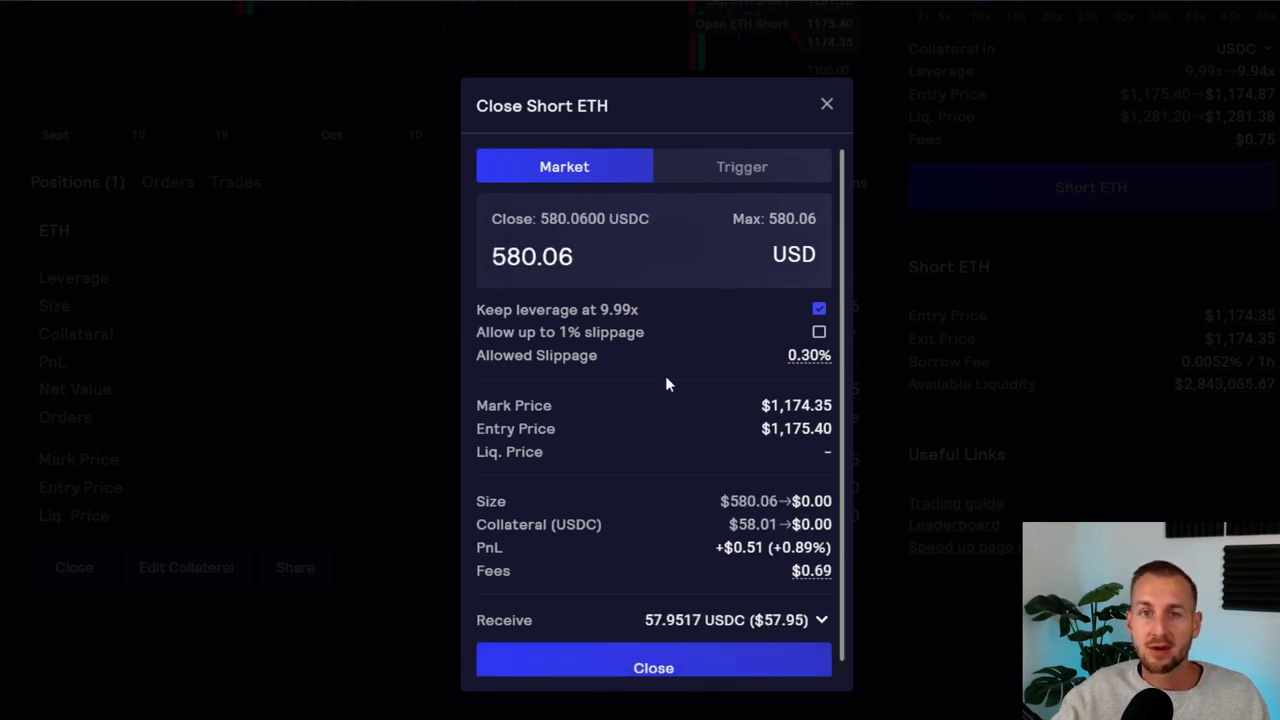
{"action": "scroll", "coordinate": [665, 376], "scroll_direction": "down", "scroll_amount": 1}
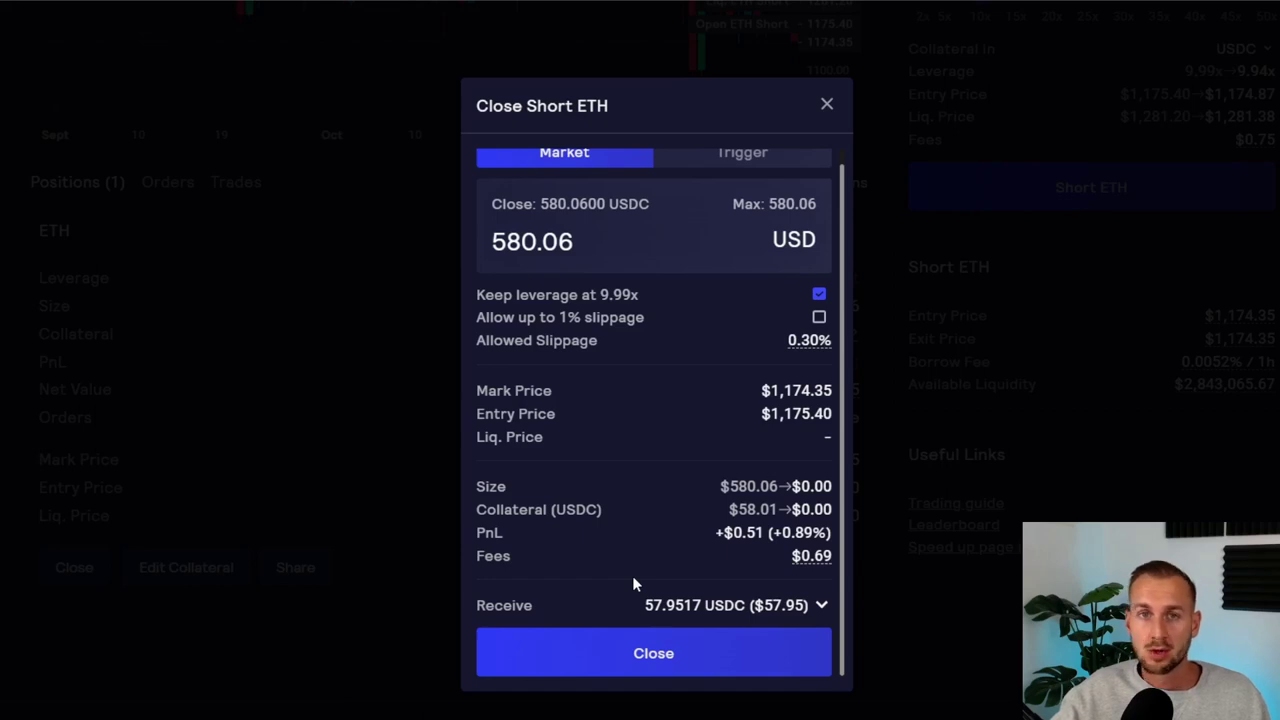
{"action": "scroll", "coordinate": [632, 575], "scroll_direction": "up", "scroll_amount": 1}
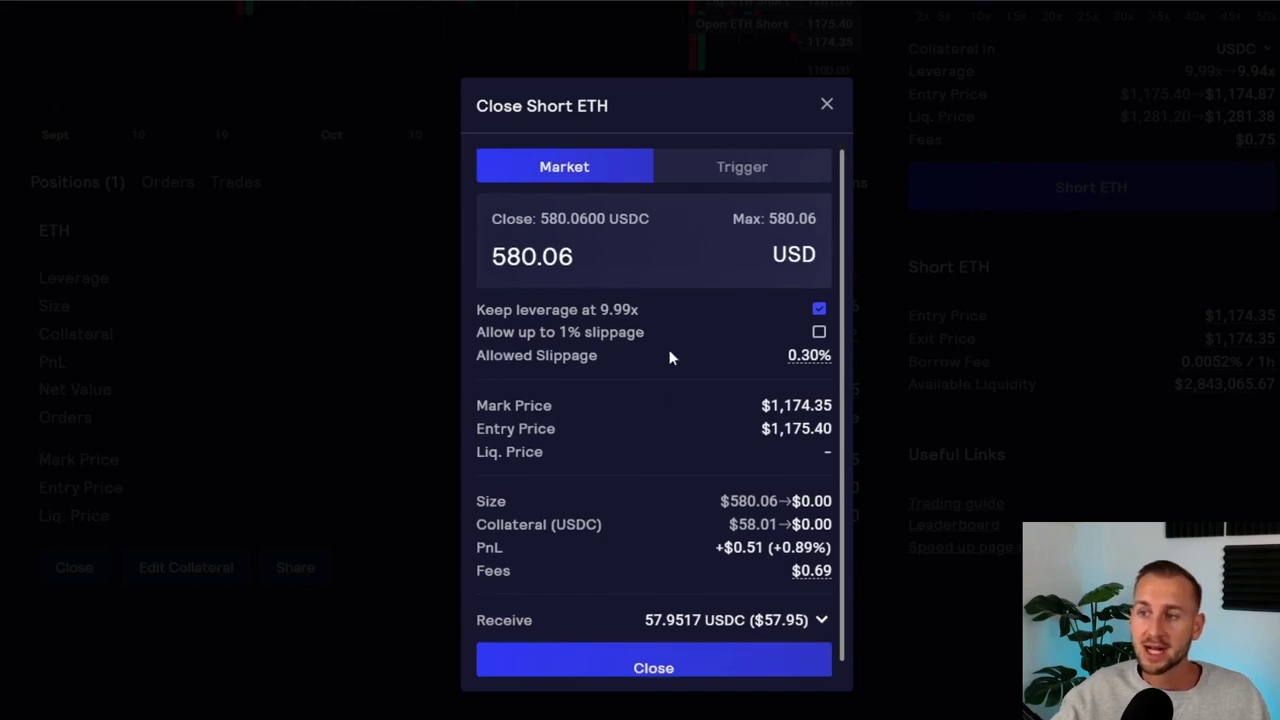
Preview a trigger order closing the full 580.06 USD ETH short at a price of 1150 USD, without submitting it
{"action": "left_click", "coordinate": [721, 172]}
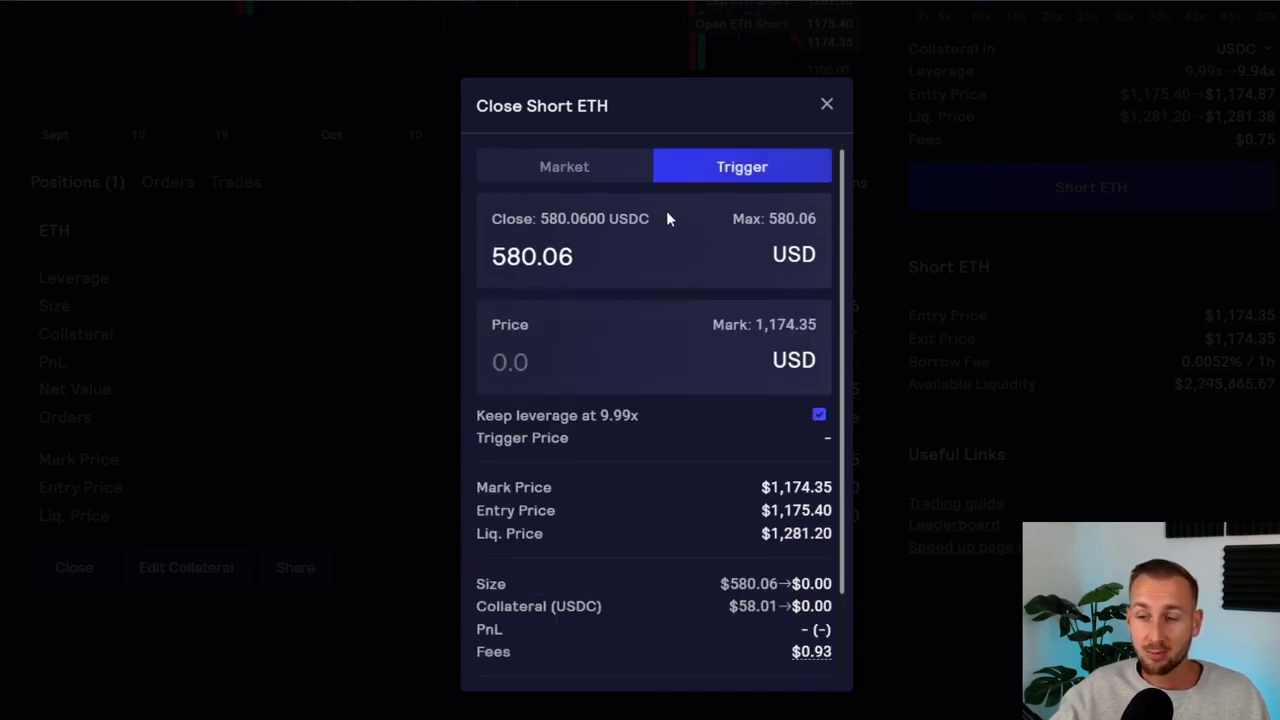
{"action": "left_click", "coordinate": [568, 364]}
{"action": "type", "text": "1150"}
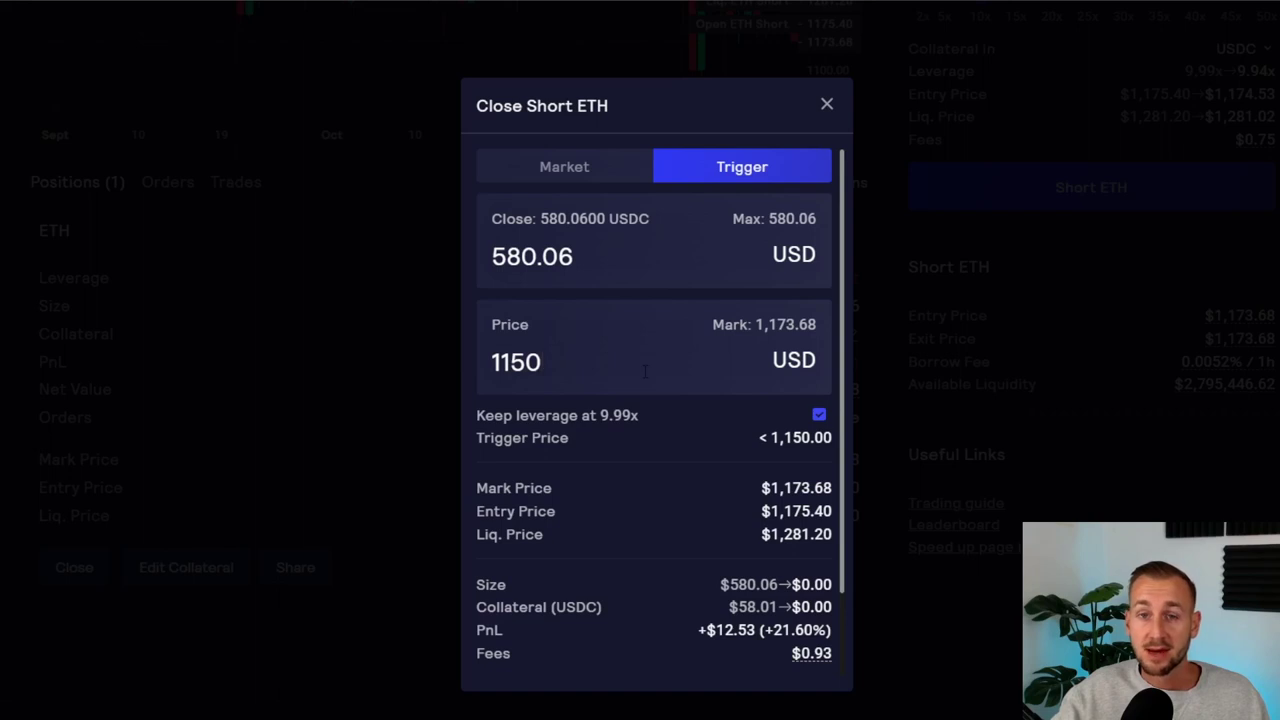
{"action": "scroll", "coordinate": [662, 348], "scroll_direction": "down", "scroll_amount": 1}
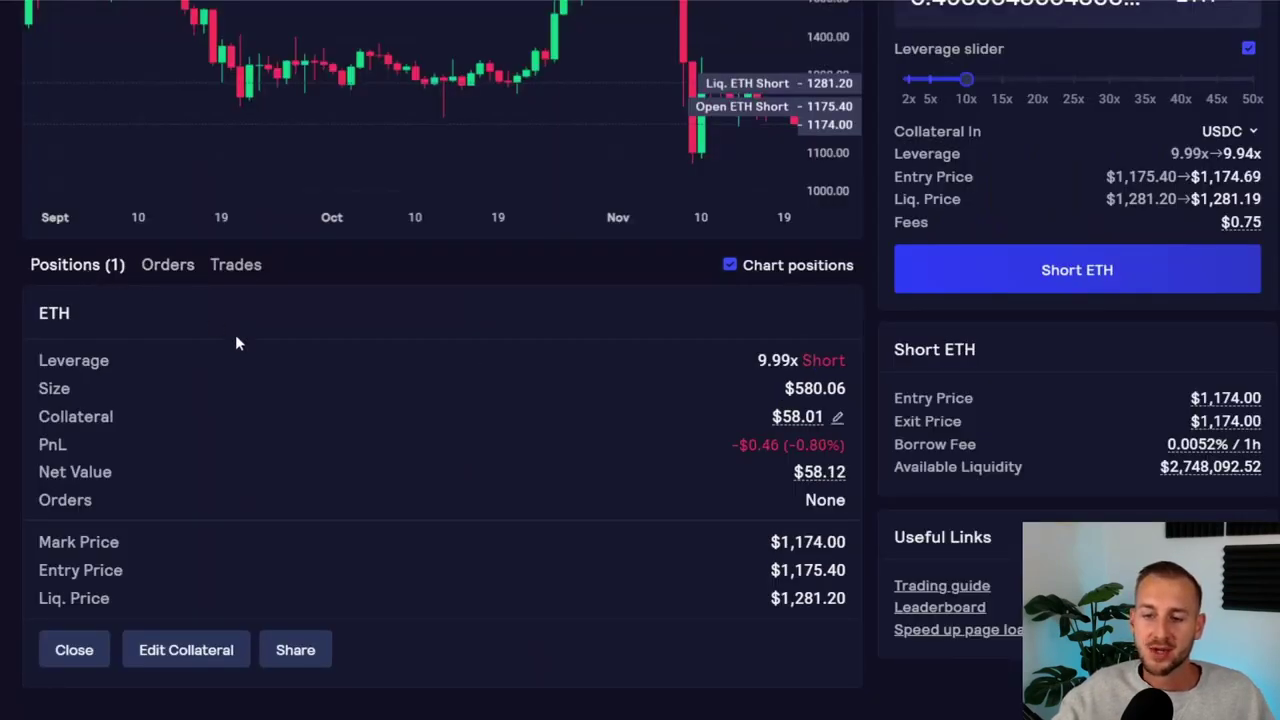
Preview depositing 10 USDC to and withdrawing 10 USD from the ETH short's collateral, and leave without submitting either change
{"action": "left_click", "coordinate": [192, 650]}
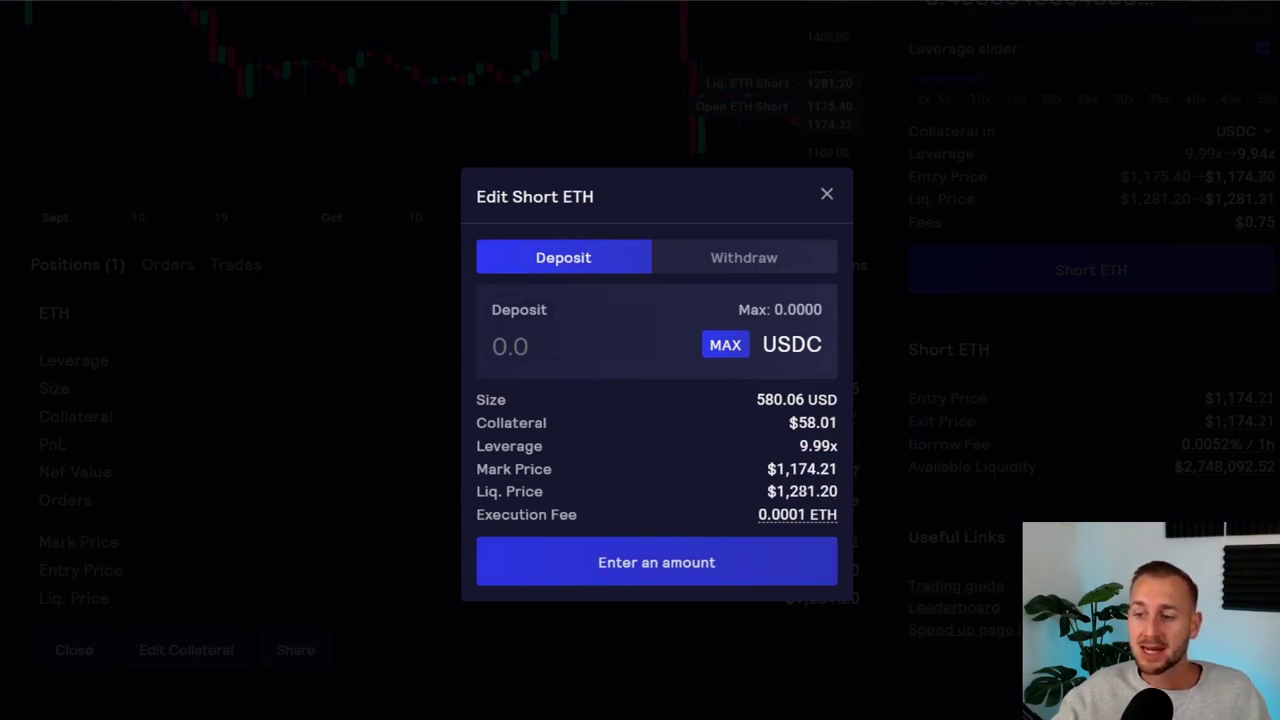
{"action": "left_click", "coordinate": [611, 344]}
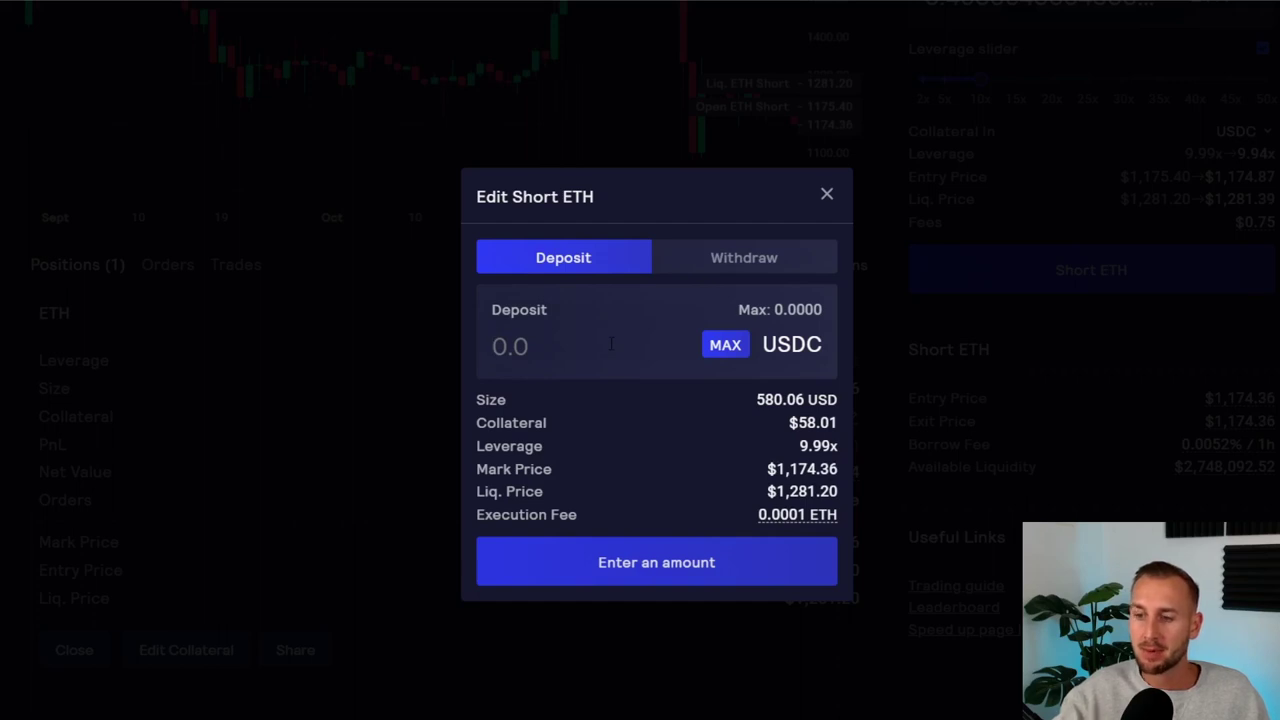
{"action": "type", "text": "10"}
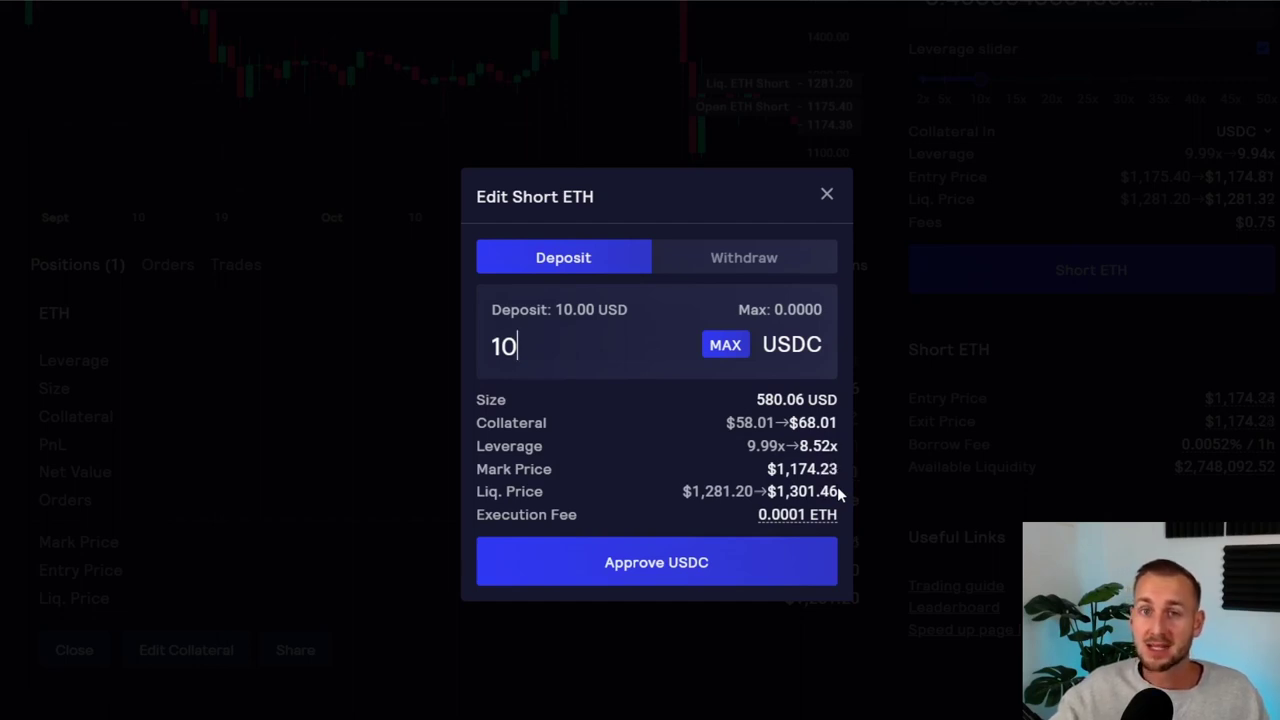
{"action": "left_click", "coordinate": [743, 257]}
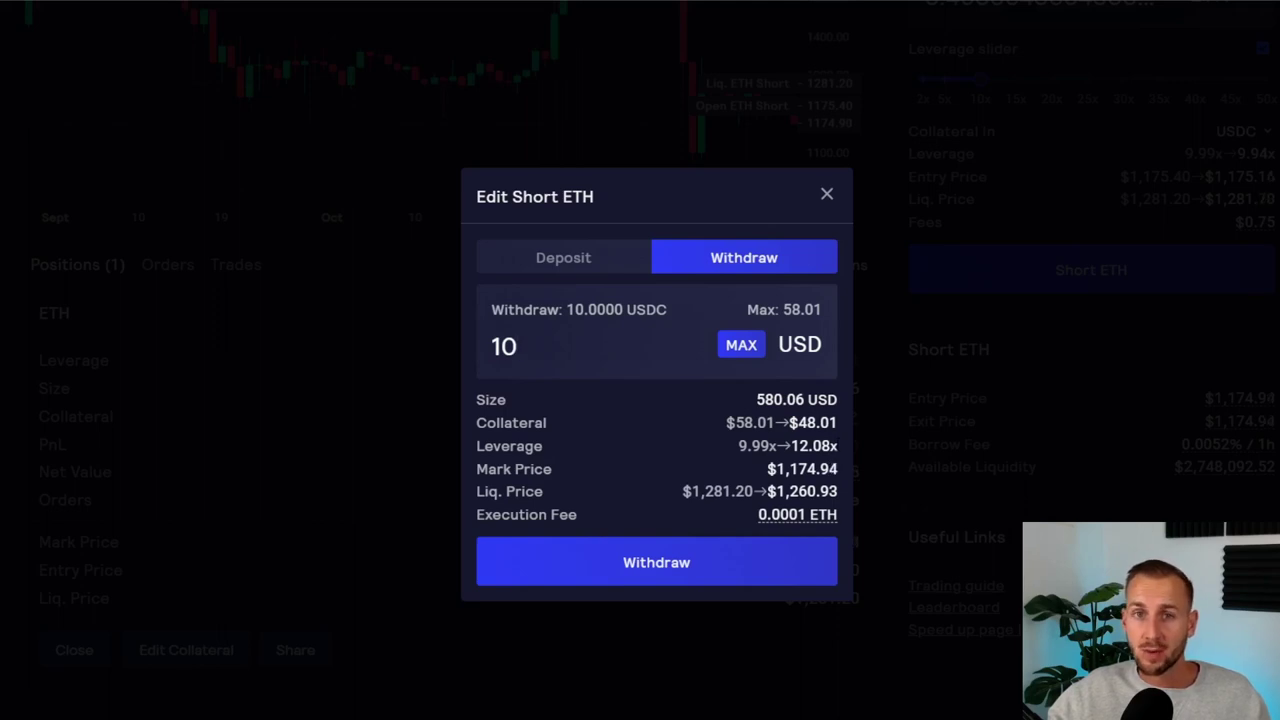
{"action": "left_click", "coordinate": [886, 400]}
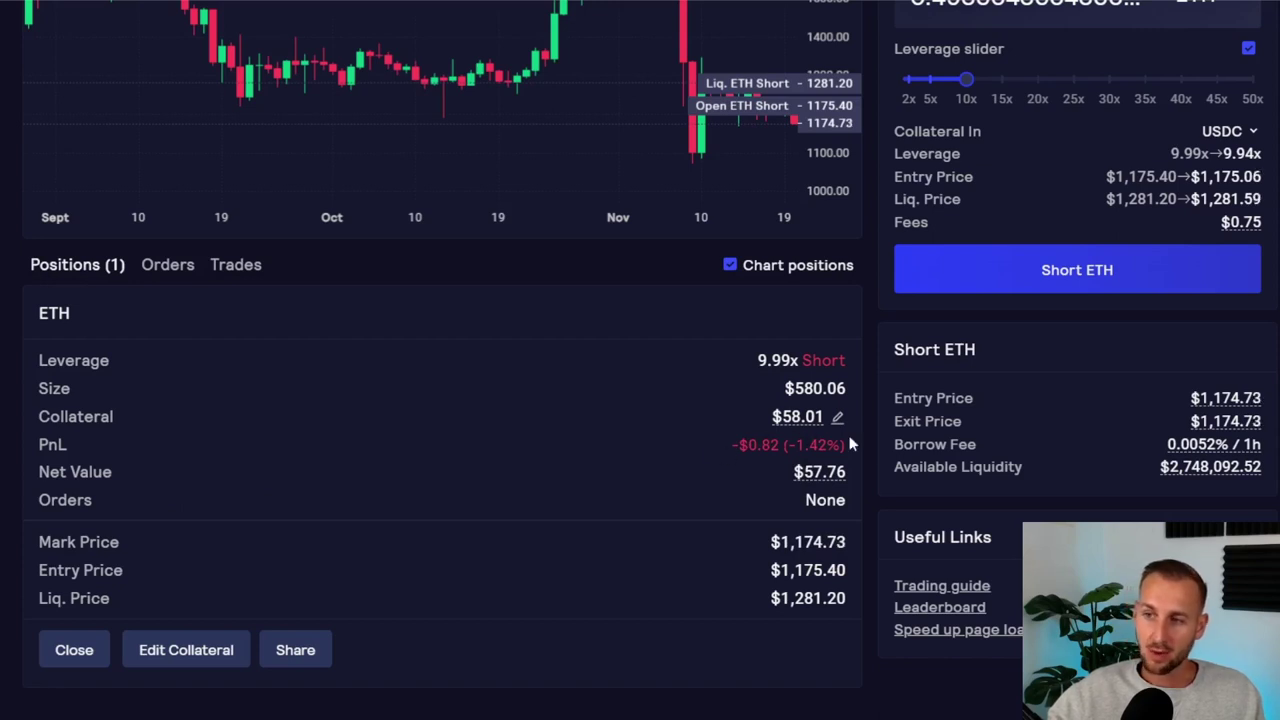
Switch the ETH / USD order form to a long position
{"action": "scroll", "coordinate": [877, 452], "scroll_direction": "up", "scroll_amount": 3}
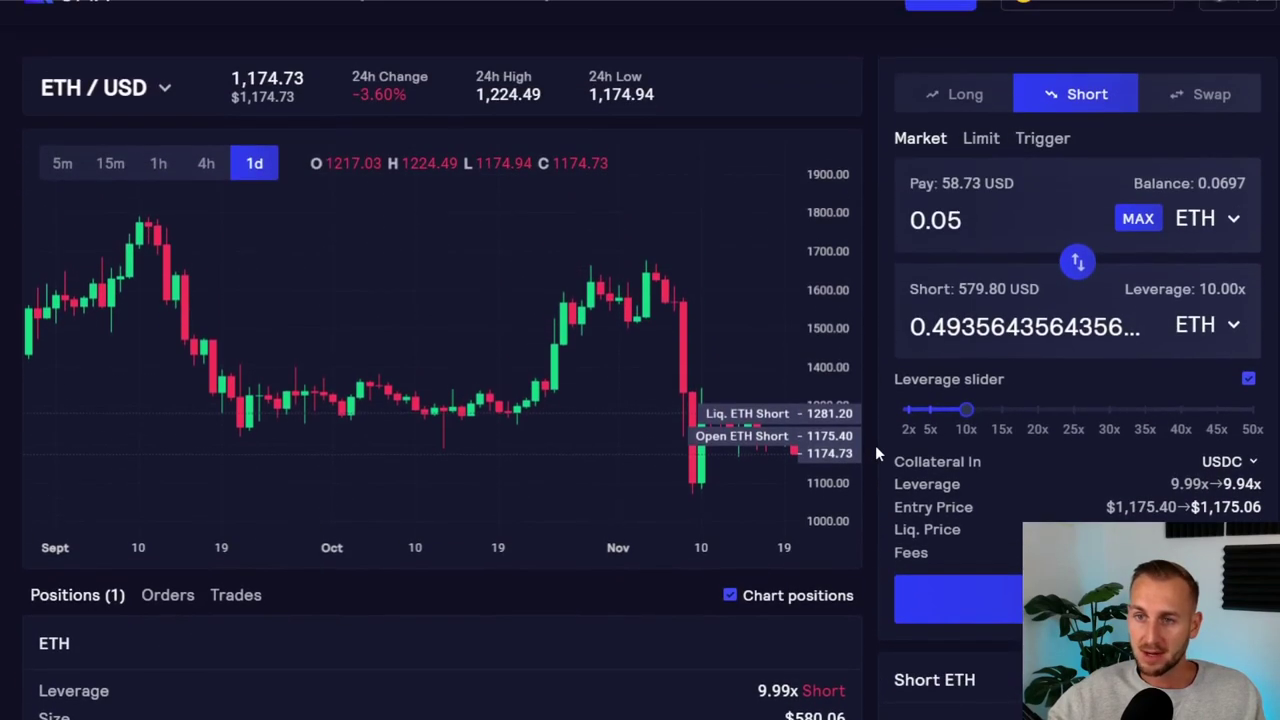
{"action": "left_click", "coordinate": [966, 96]}
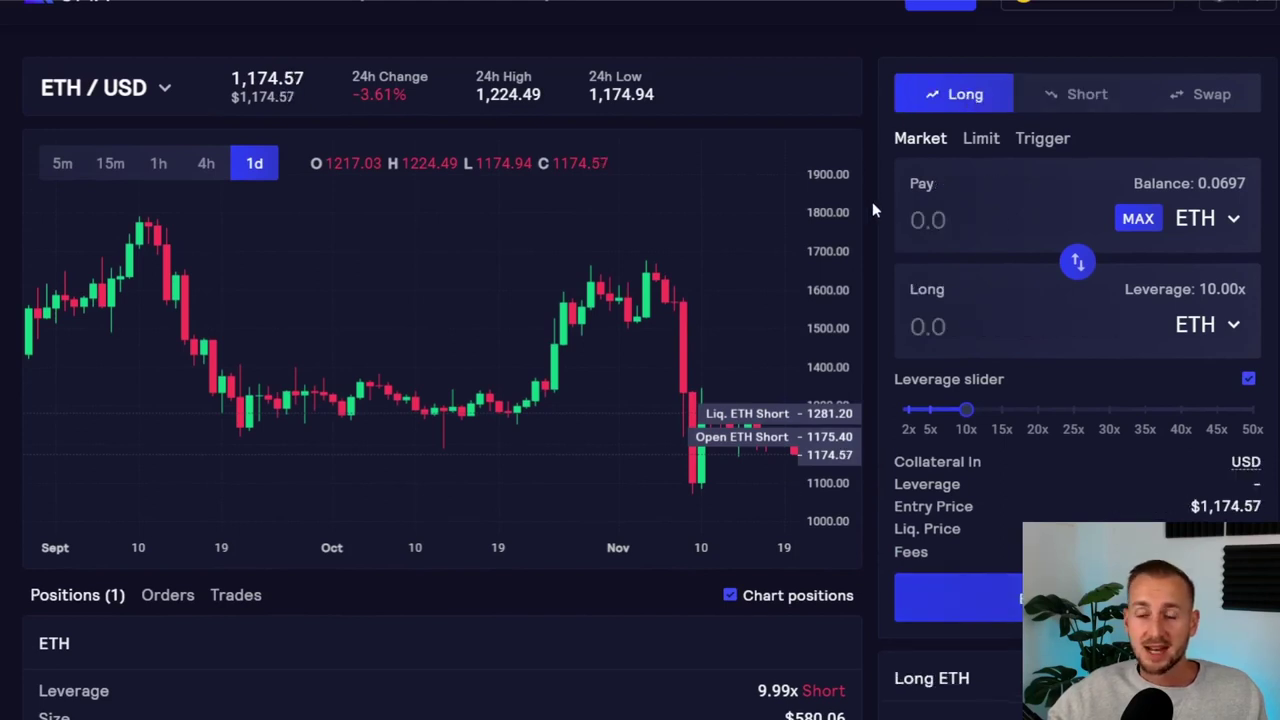